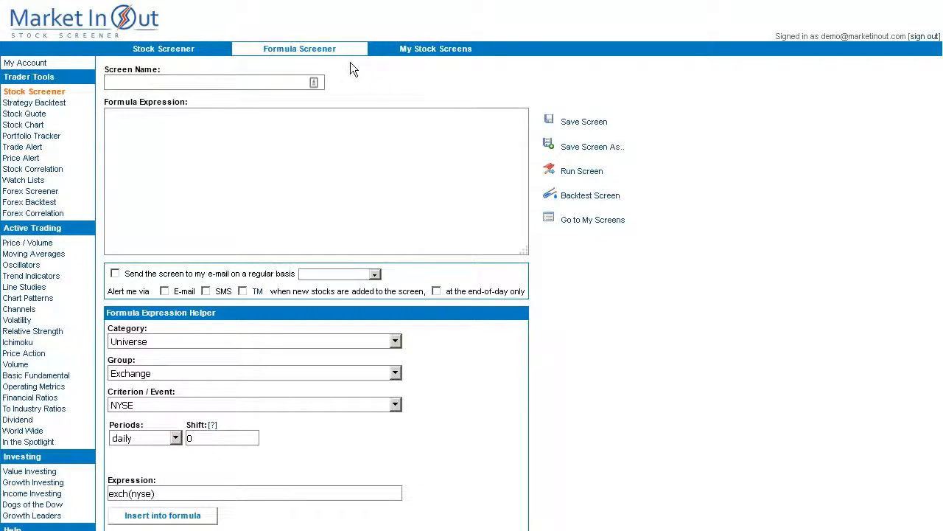
Look through the Price / Volume, Moving Averages and Oscillators criteria of the Stock Screener, and return to the Formula Screener
left_click(151, 52)
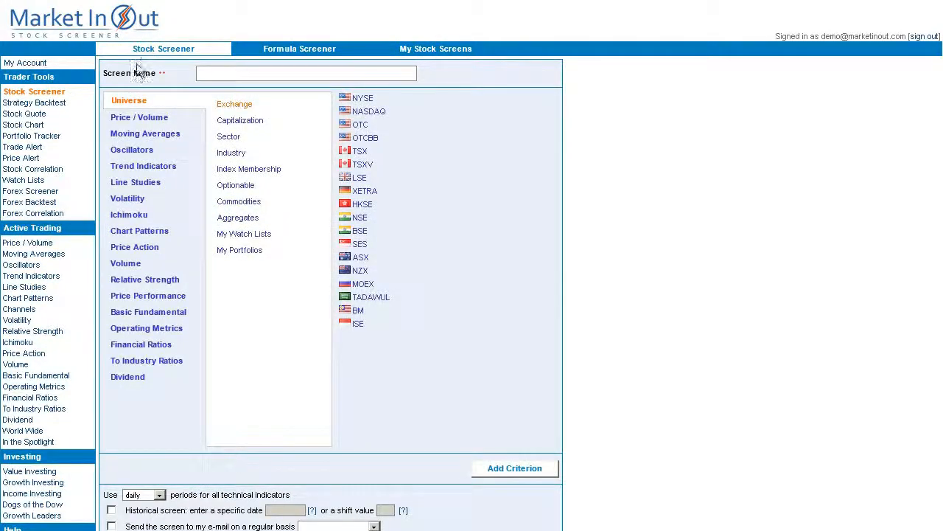
left_click(139, 121)
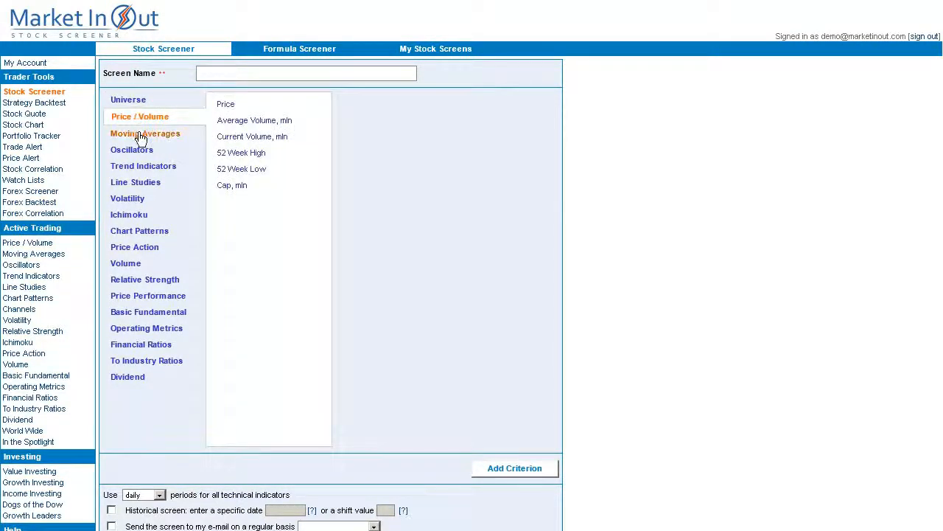
left_click(140, 137)
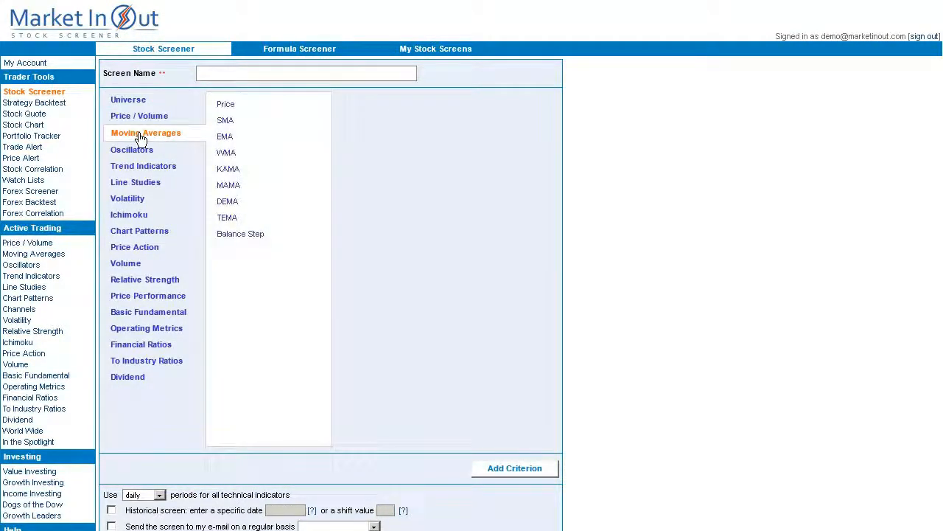
left_click(135, 152)
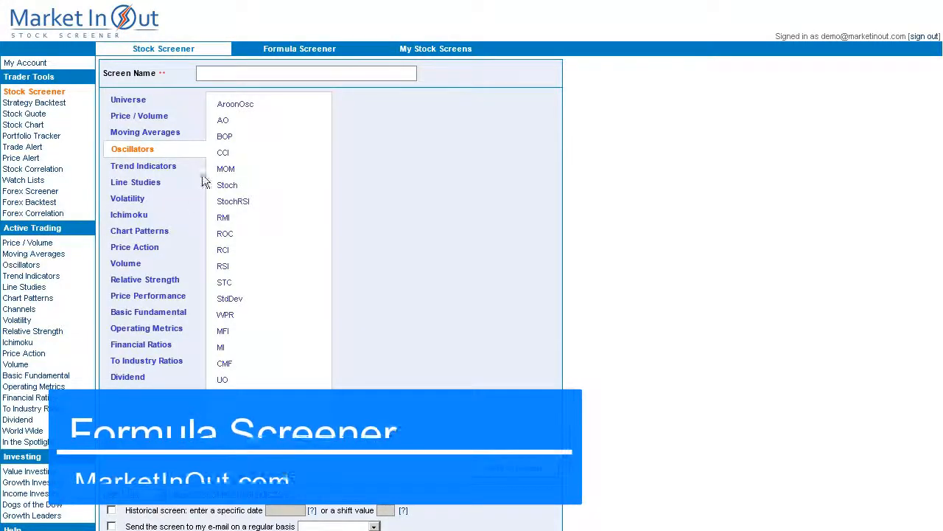
left_click(319, 50)
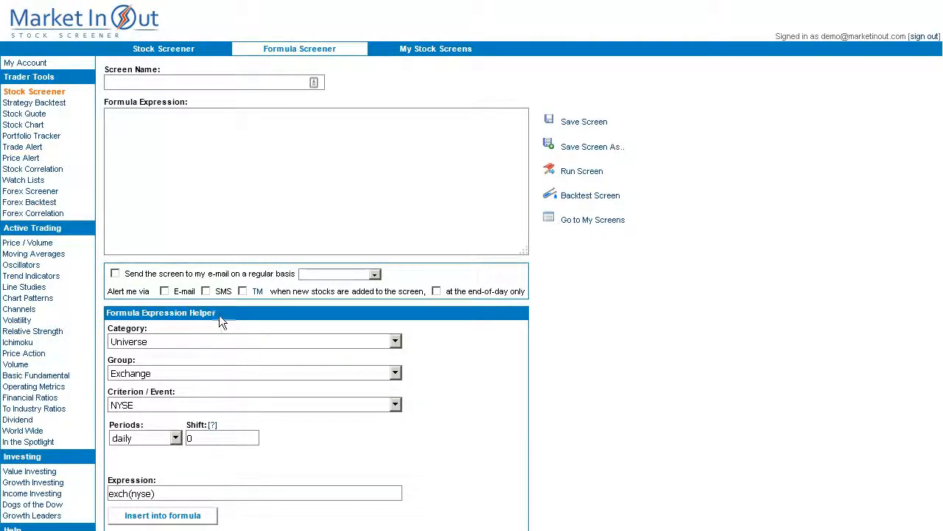
Choose the Oscillators category, CCI group and CCI(14) Crossed Below 0 criterion in the Formula Expression Helper
left_click_drag(219, 314, 107, 325)
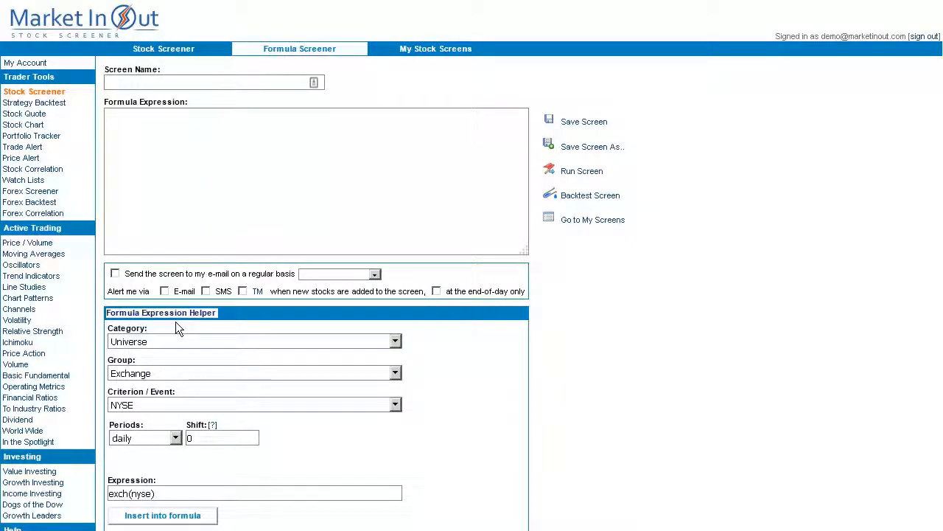
left_click(237, 314)
left_click(214, 341)
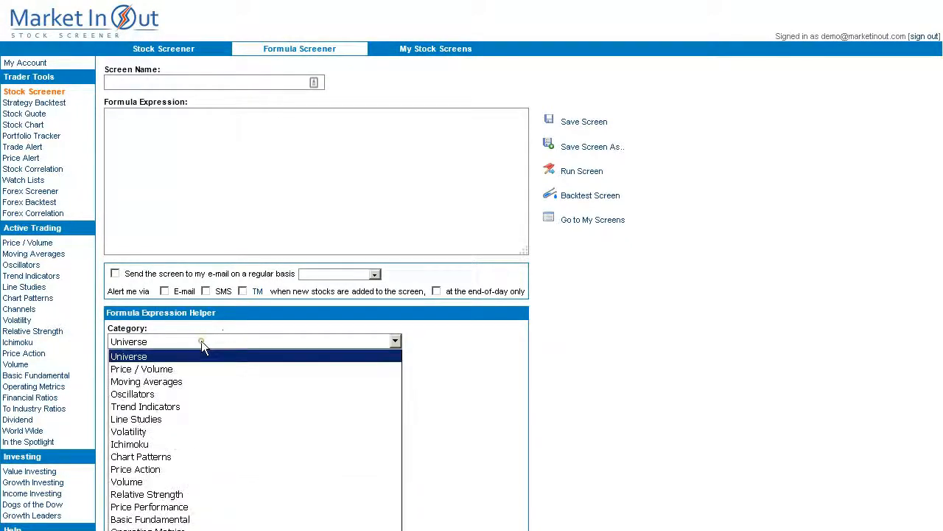
left_click(140, 393)
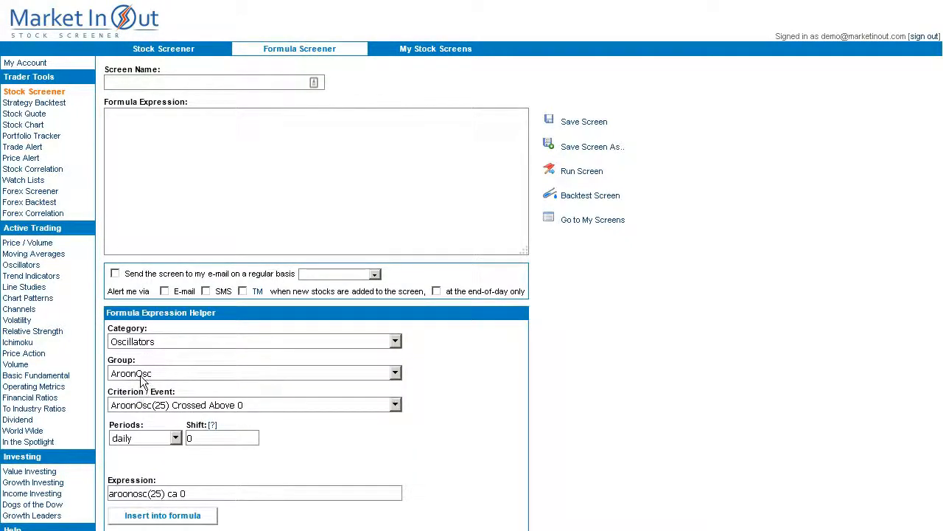
left_click(141, 373)
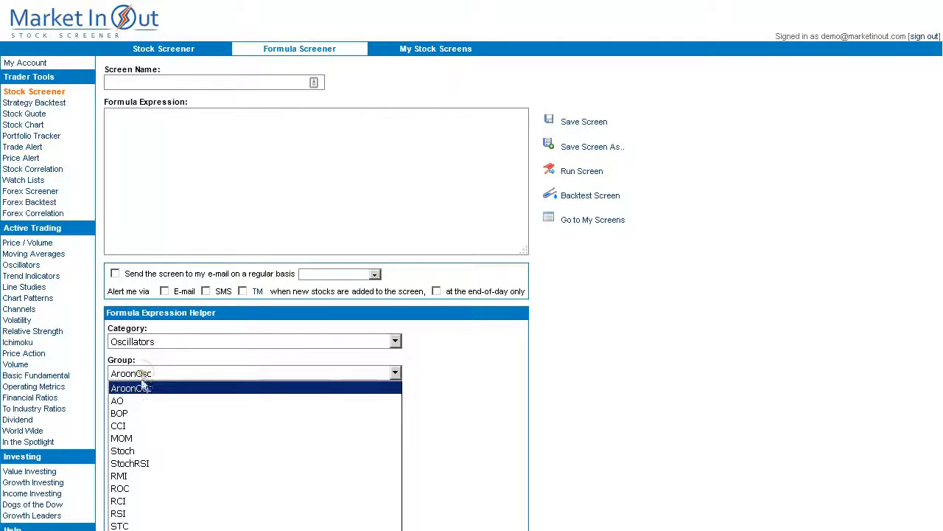
left_click(142, 426)
left_click(148, 405)
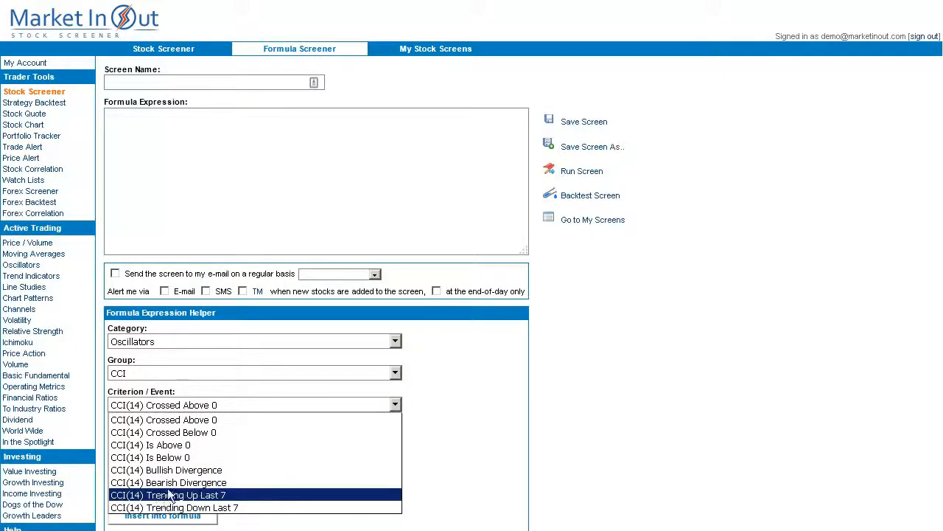
left_click(176, 432)
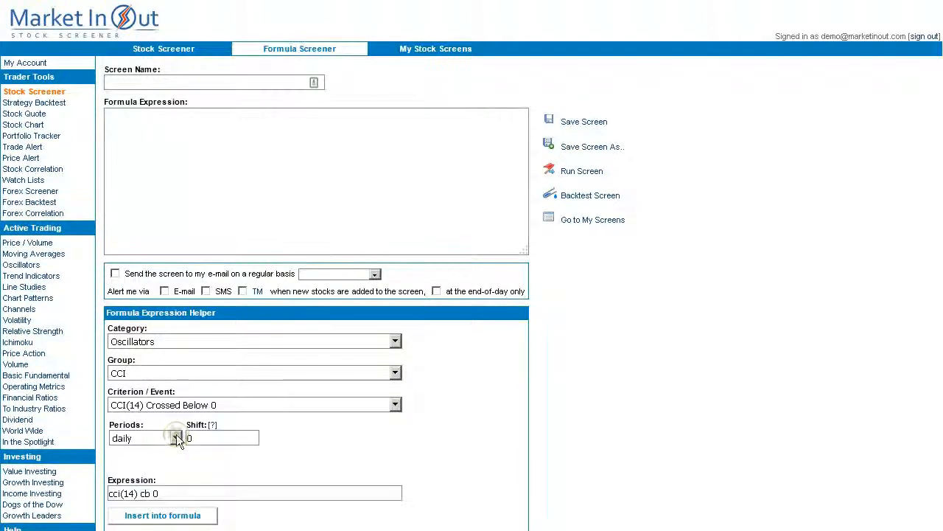
Insert the NYSE exchange criterion from the Universe category into the formula expression
left_click(171, 345)
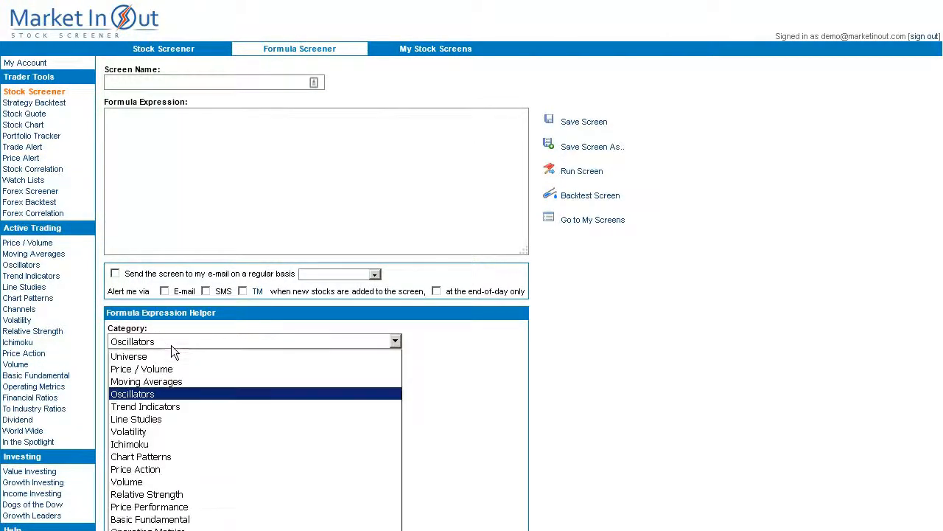
left_click(122, 358)
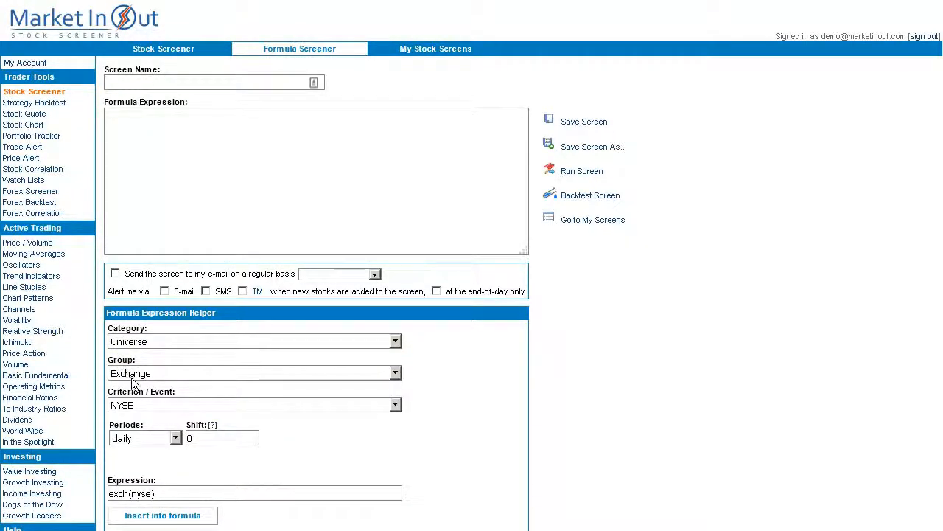
left_click(161, 518)
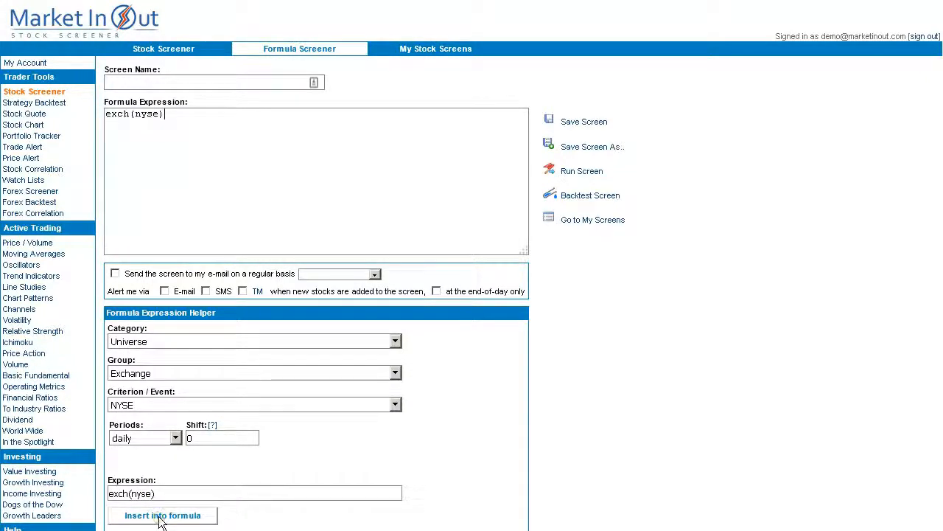
Add NASDAQ to the exchange criterion, merging both exchanges into exch(nyse,nasdaq) in the formula expression
left_click(135, 406)
left_click(166, 433)
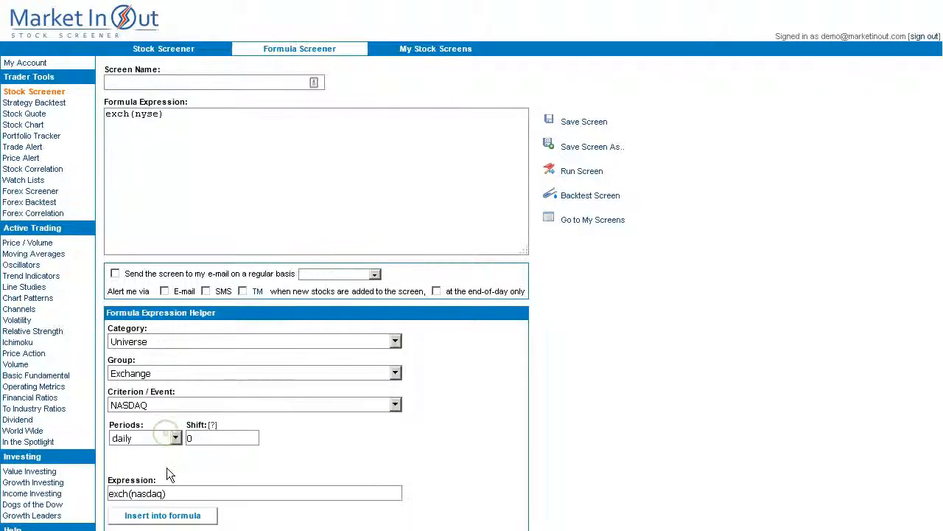
left_click(151, 516)
left_click_drag(227, 110, 157, 114)
type(",nasdaq")
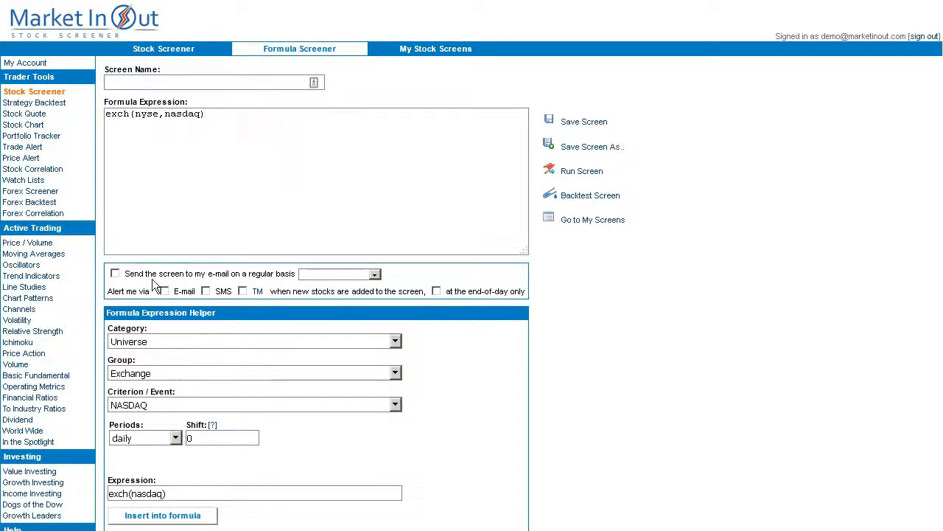
Add the oscillator criterion RSI(14) Crossed Above to the formula and set its threshold to 80
left_click(133, 342)
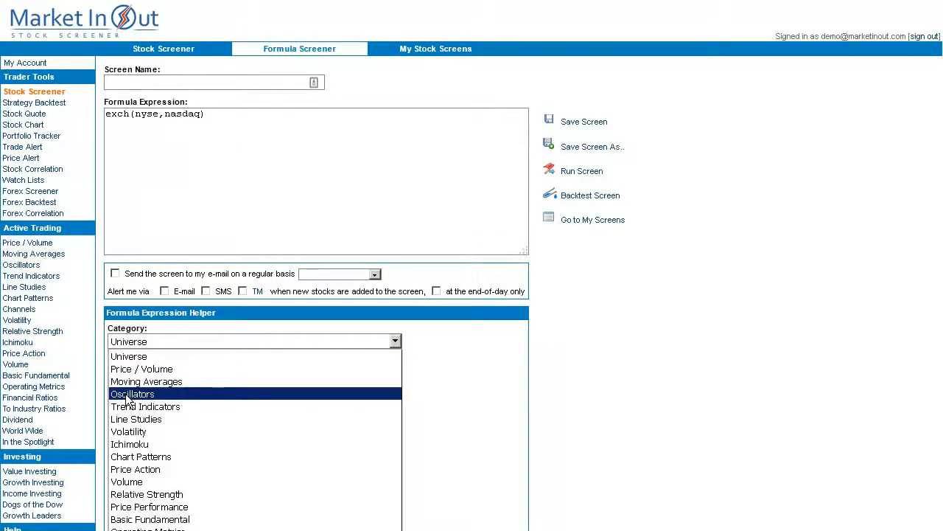
left_click(151, 395)
left_click(140, 374)
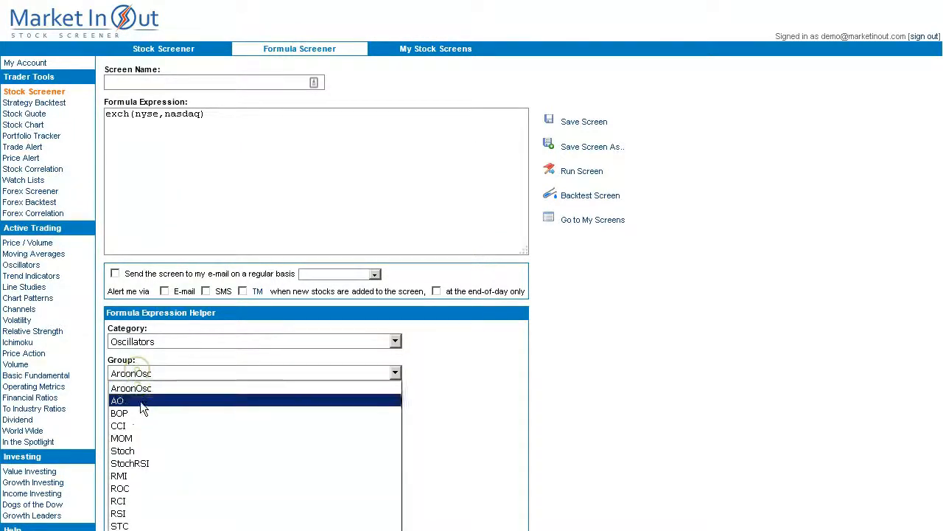
left_click(122, 513)
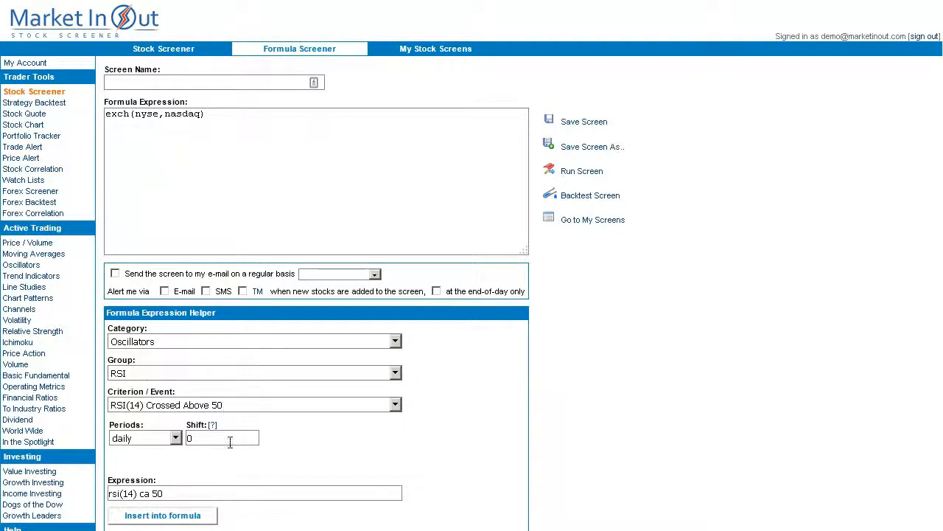
left_click(164, 515)
key("BackSpace")
key("BackSpace")
type("80")
Add the moving-average criterion Price Is Above SMA to the formula and set the SMA period to 7
left_click(141, 341)
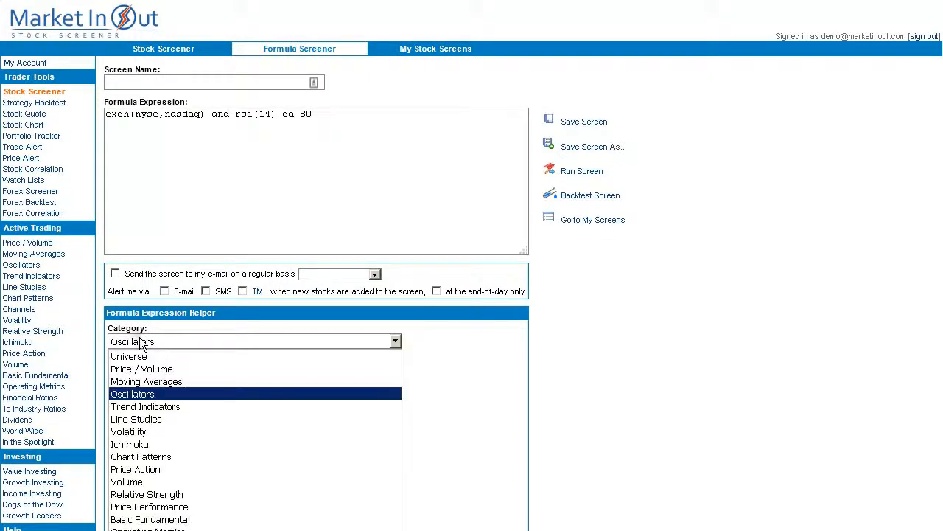
left_click(172, 383)
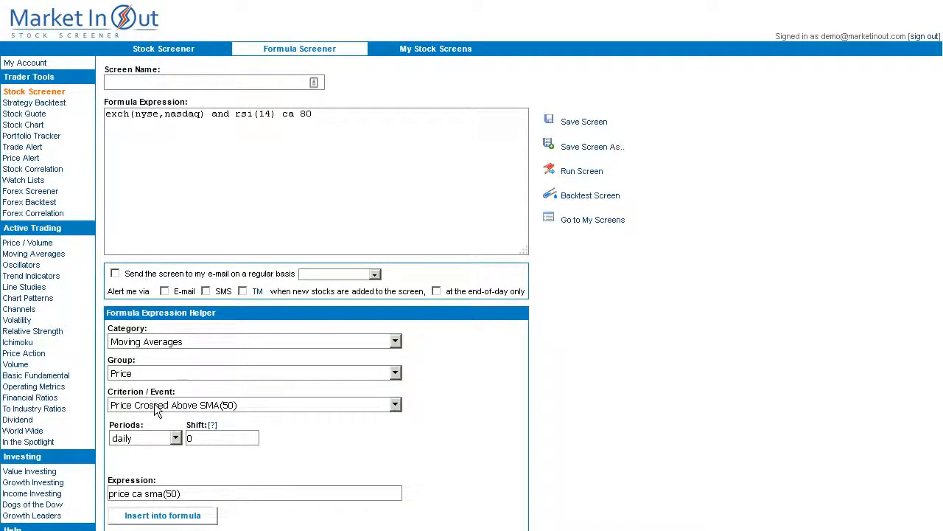
left_click(164, 410)
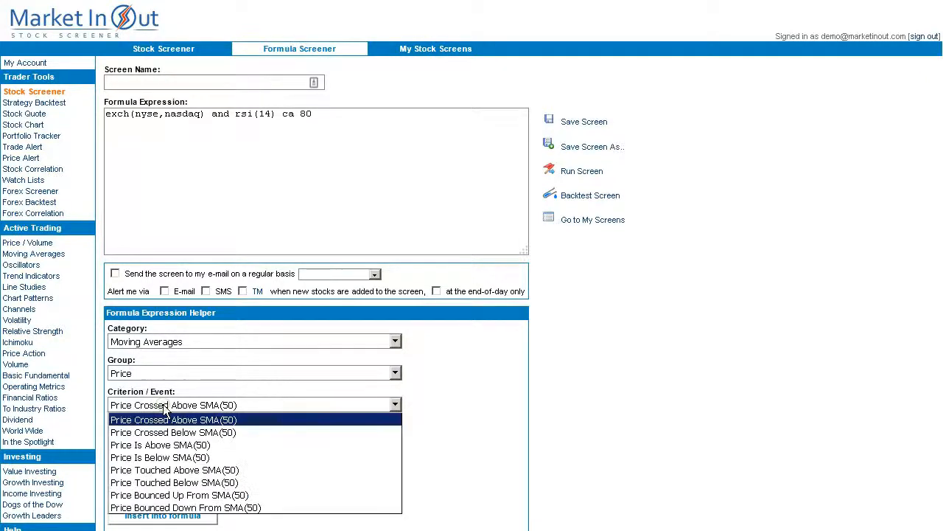
left_click(160, 445)
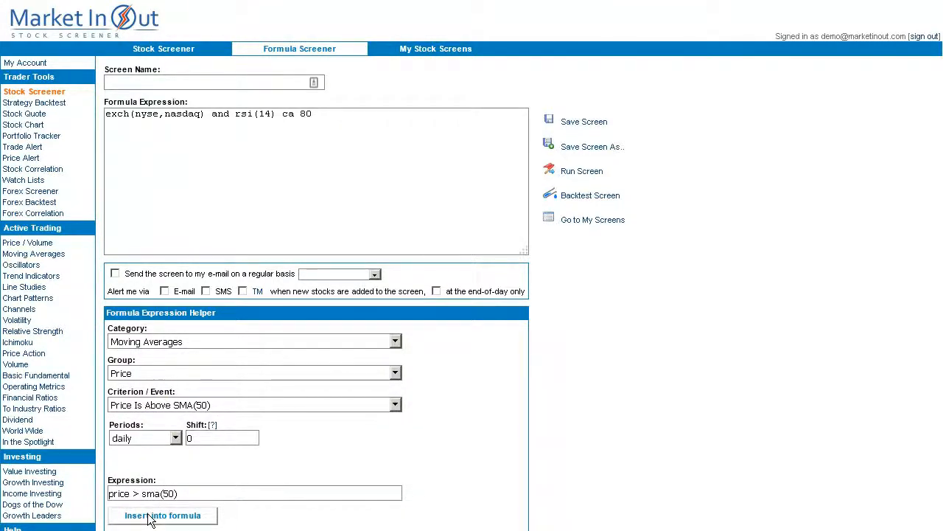
left_click(149, 520)
double_click(426, 115)
key("BackSpace")
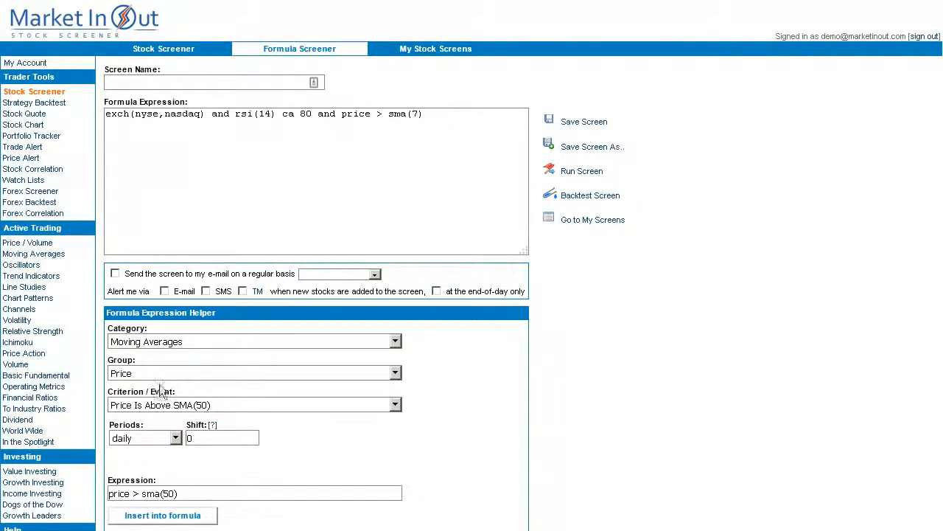
Add the New 21-Bar High criterion from the Price Action category's New Highs group to the formula
left_click(133, 345)
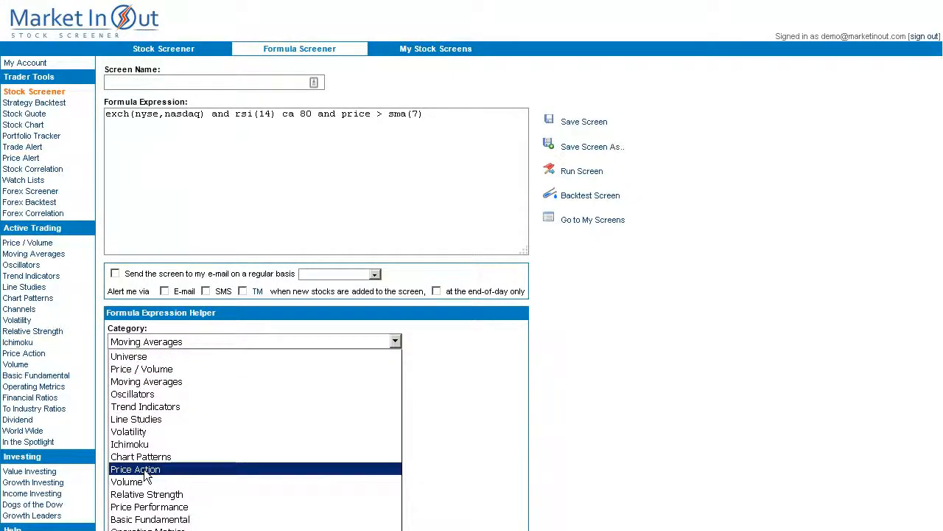
left_click(194, 469)
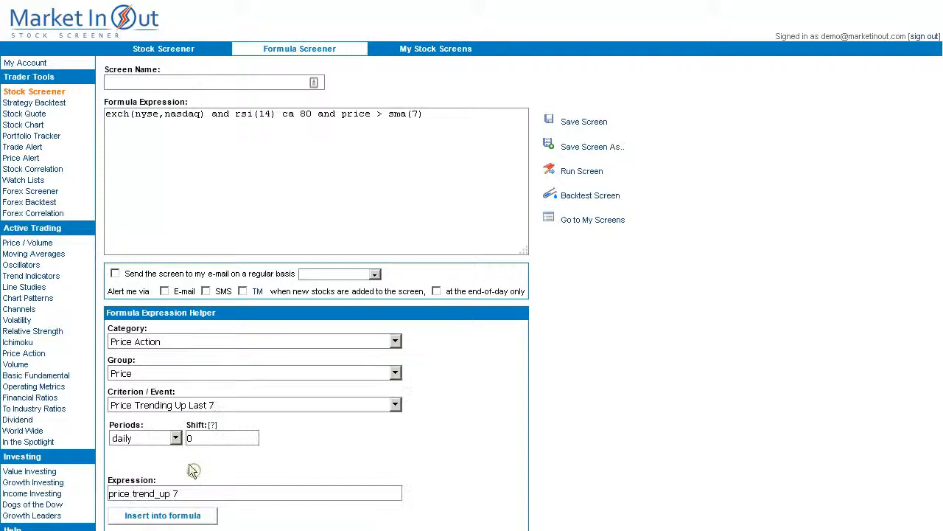
left_click(141, 373)
left_click(148, 400)
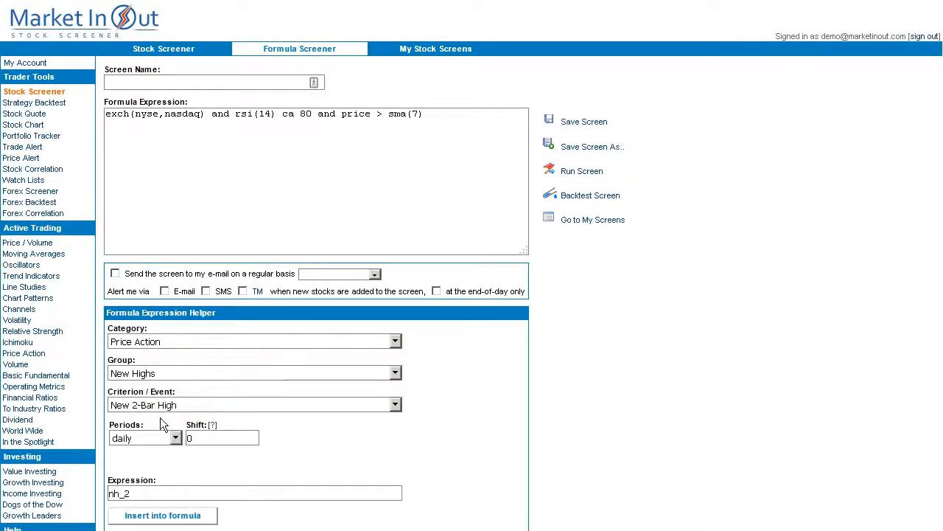
left_click(162, 405)
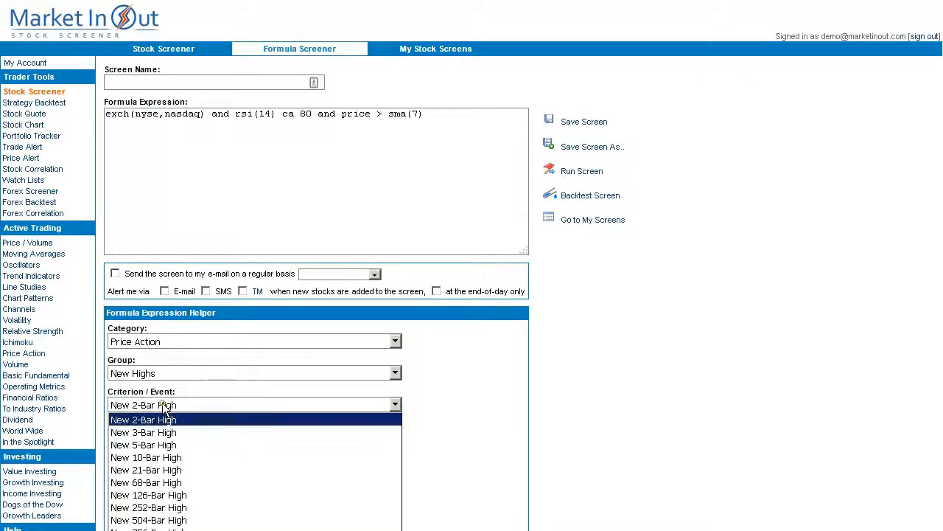
left_click(150, 471)
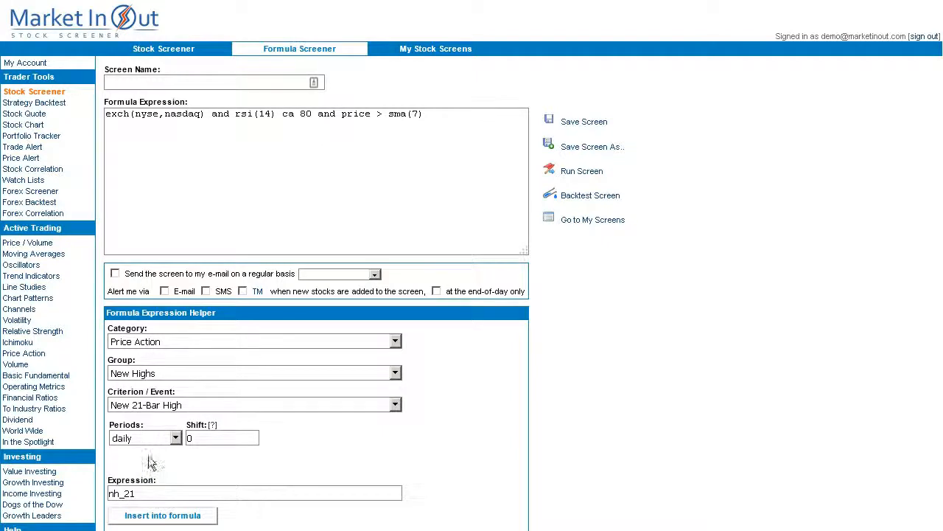
left_click(165, 516)
left_click_drag(484, 115, 453, 115)
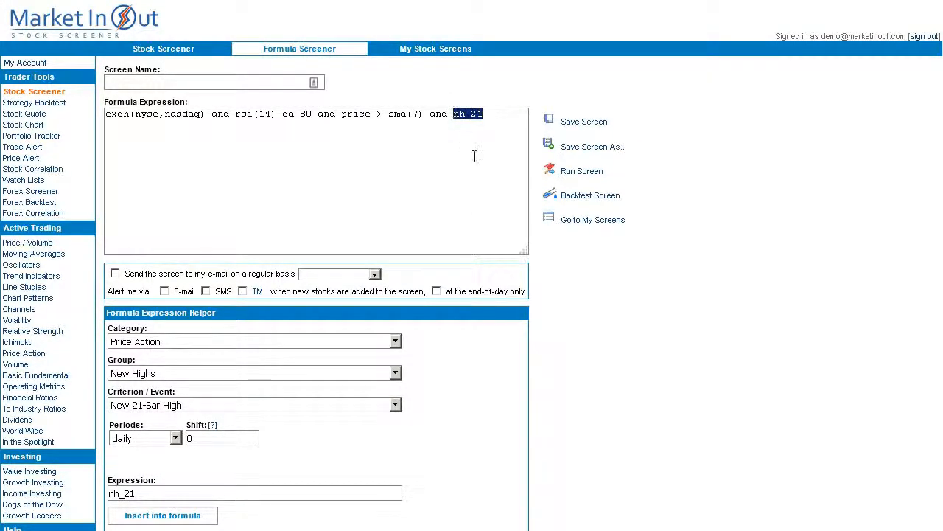
left_click(499, 119)
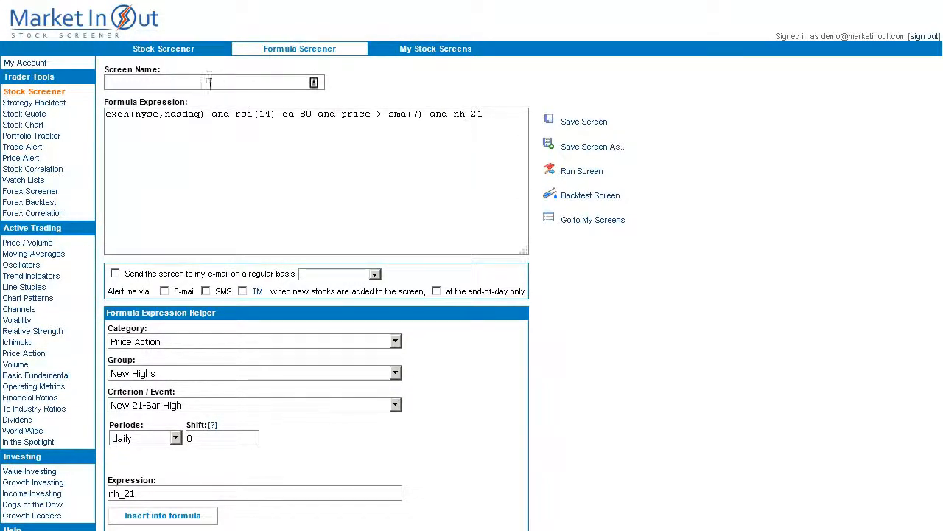
Name the screen "Formula Screen" and run it
left_click(138, 80)
type("Formu")
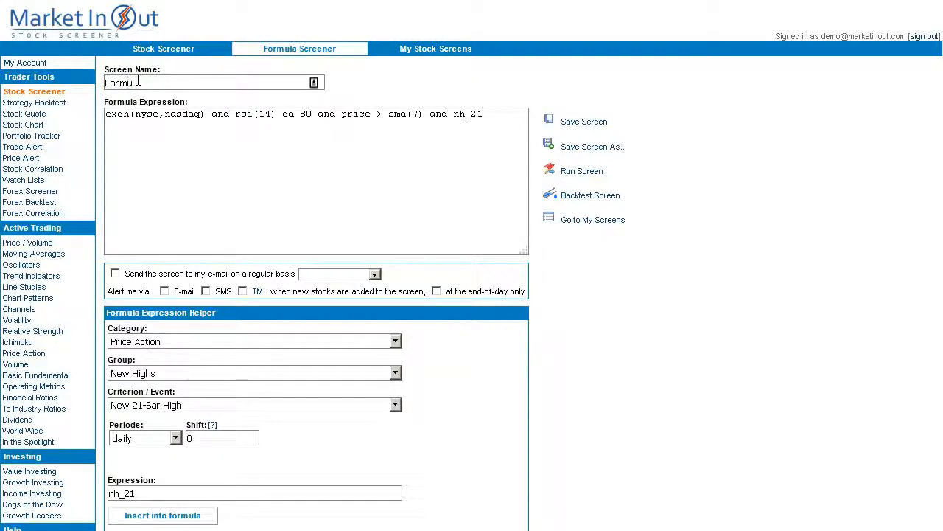
type("la Screen")
left_click(569, 177)
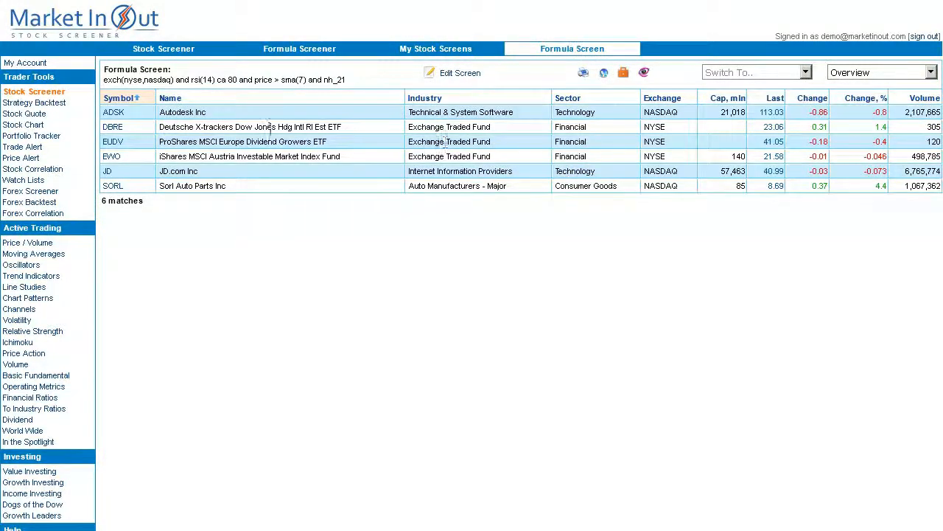
Open the ADSK chart from the screen results and reposition its window to view the whole chart
left_click(115, 113)
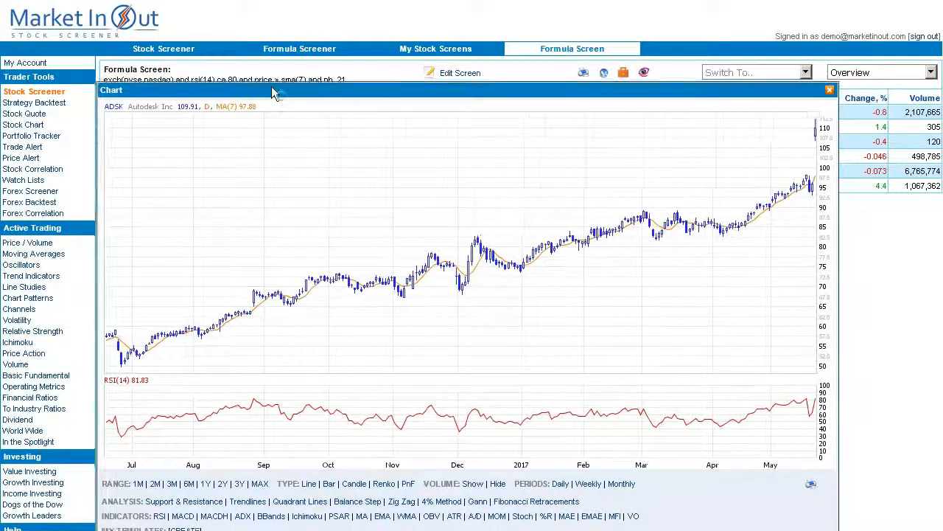
left_click_drag(273, 92, 211, 34)
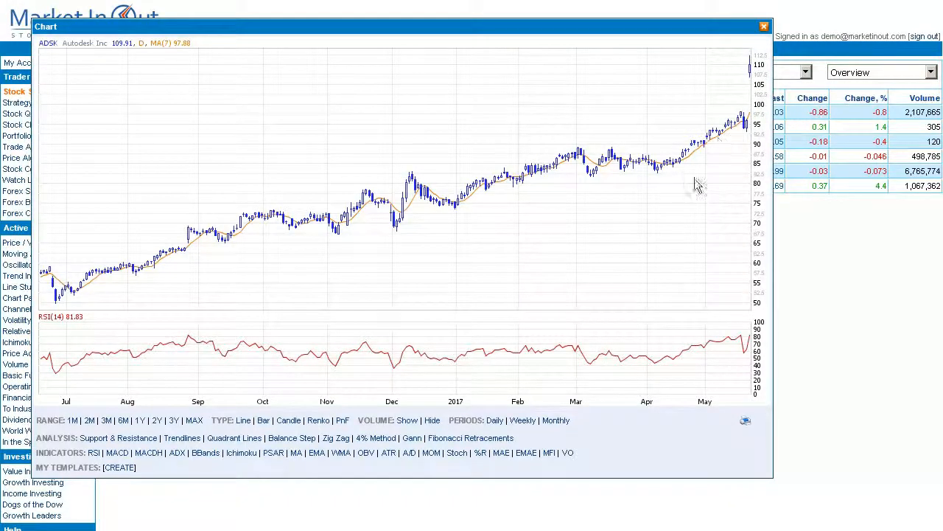
Close the ADSK chart, reopen the screen for editing and enclose the criterion rsi(14) ca 80 in parentheses
left_click(535, 281)
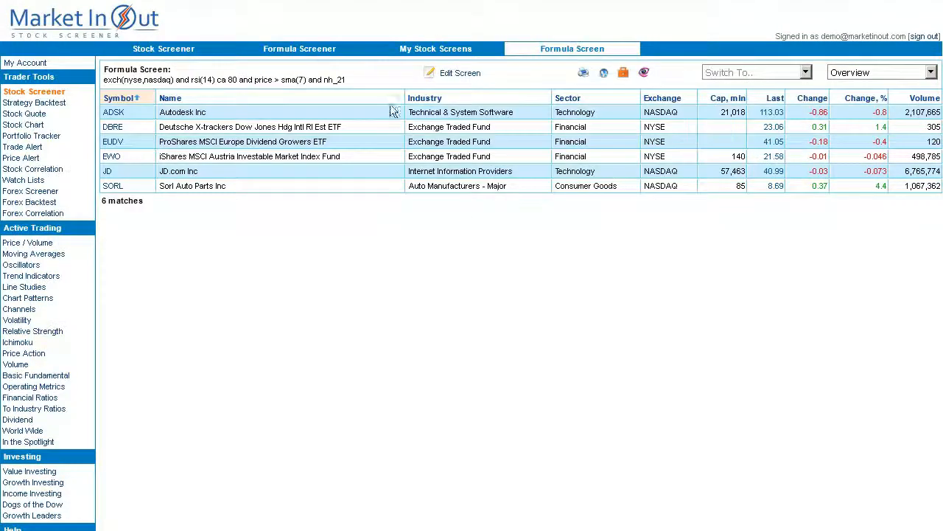
left_click(453, 73)
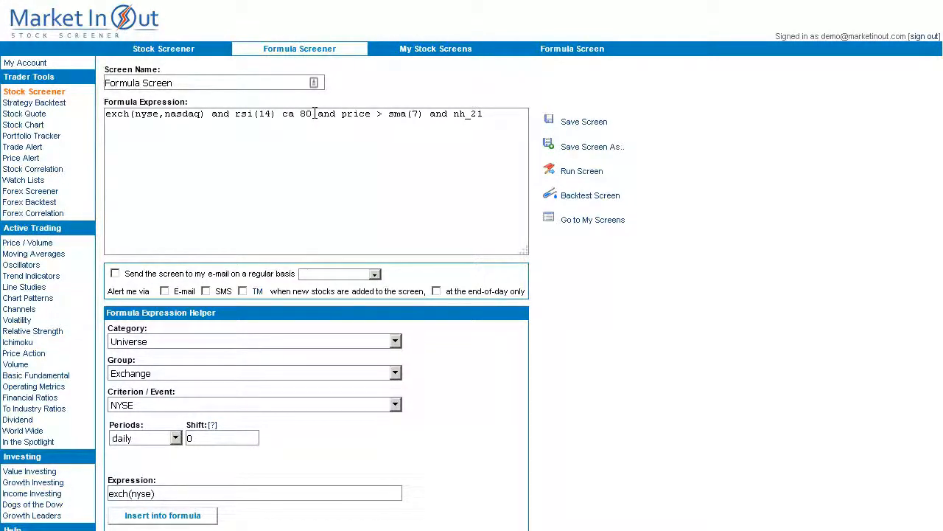
left_click_drag(314, 114, 230, 115)
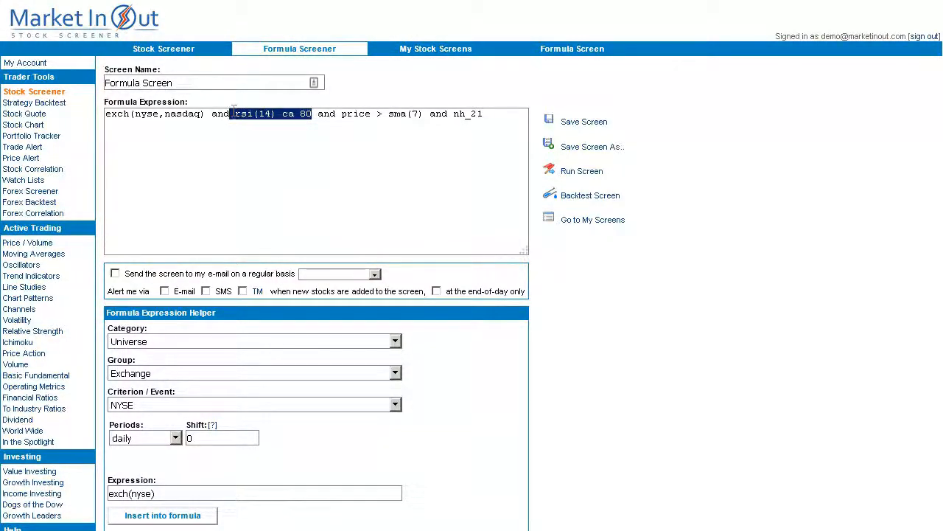
left_click(312, 113)
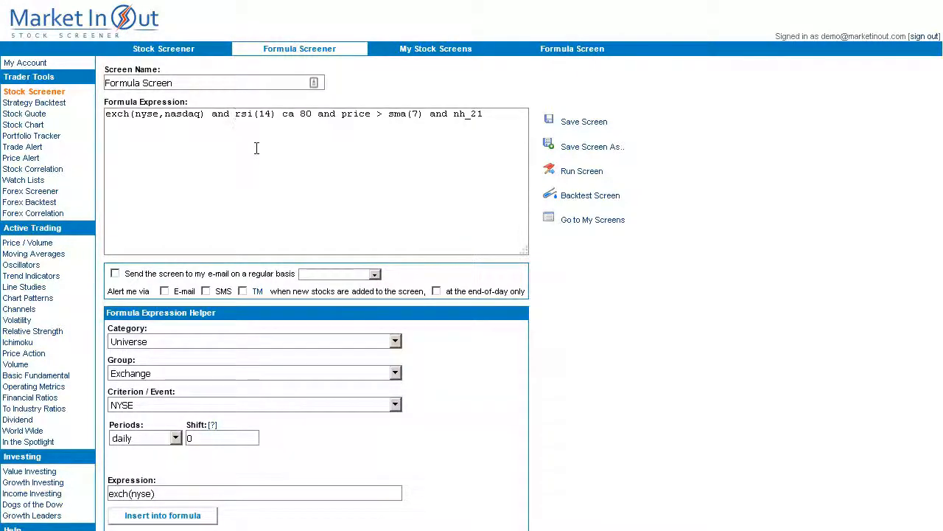
type("(")
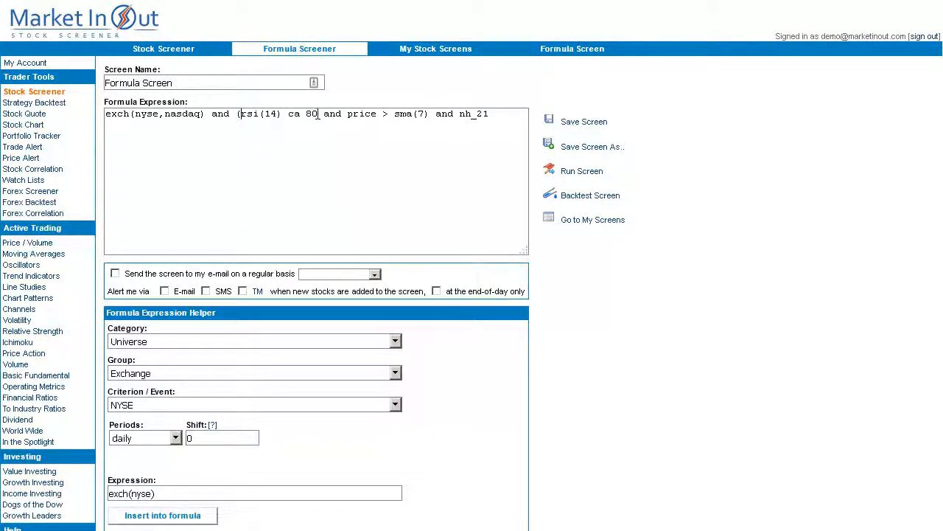
left_click(318, 115)
type(")")
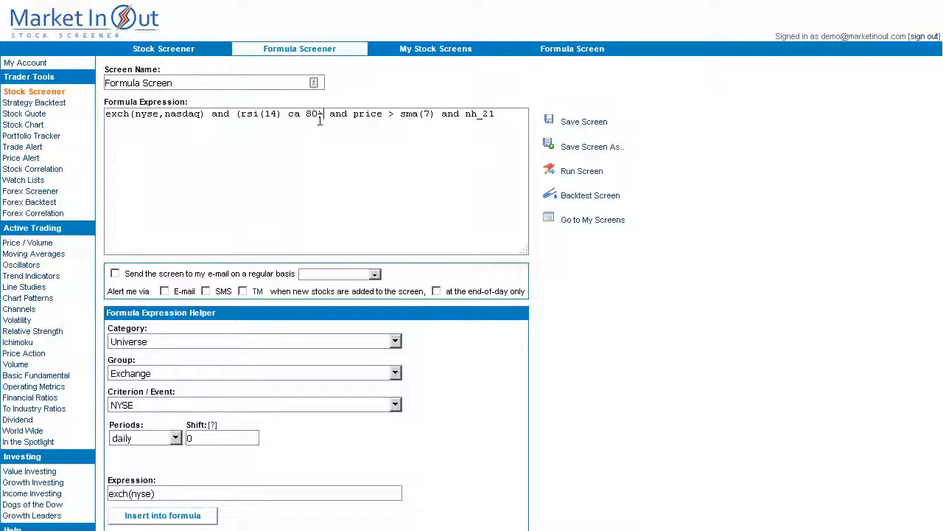
Append the shift @2 to the parenthesized RSI criterion and run the screen
type("@2")
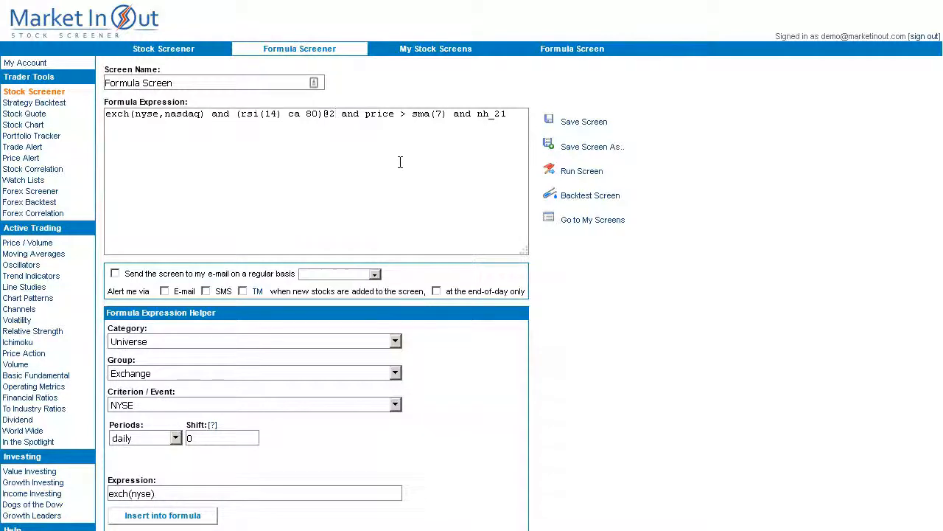
key("BackSpace")
type("0")
key("BackSpace")
type("2")
left_click(586, 173)
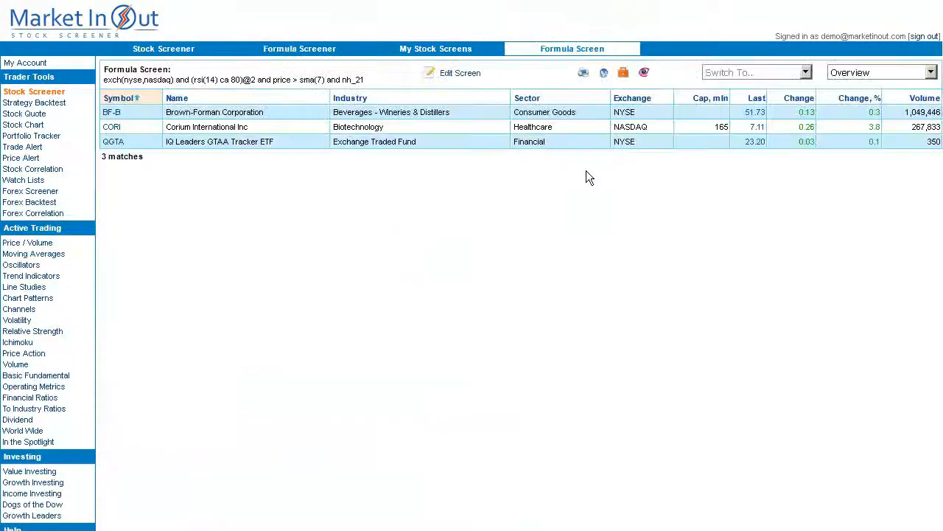
View the CORI chart from the results in full over a 6M range, and close it
left_click(110, 128)
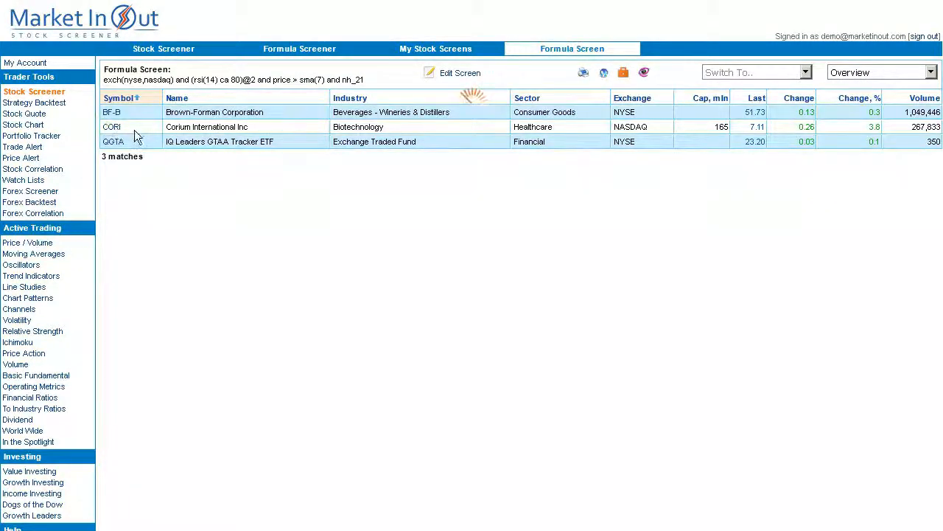
left_click_drag(295, 92, 208, 15)
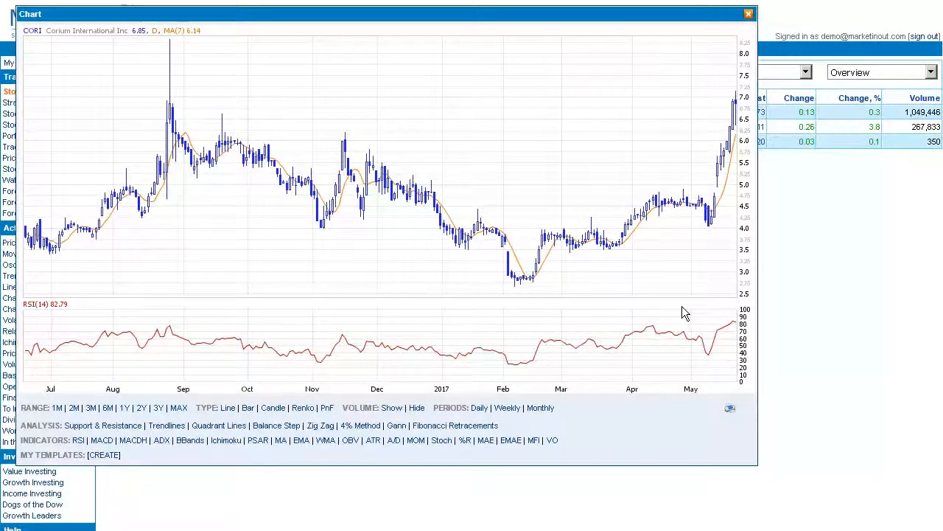
left_click(109, 409)
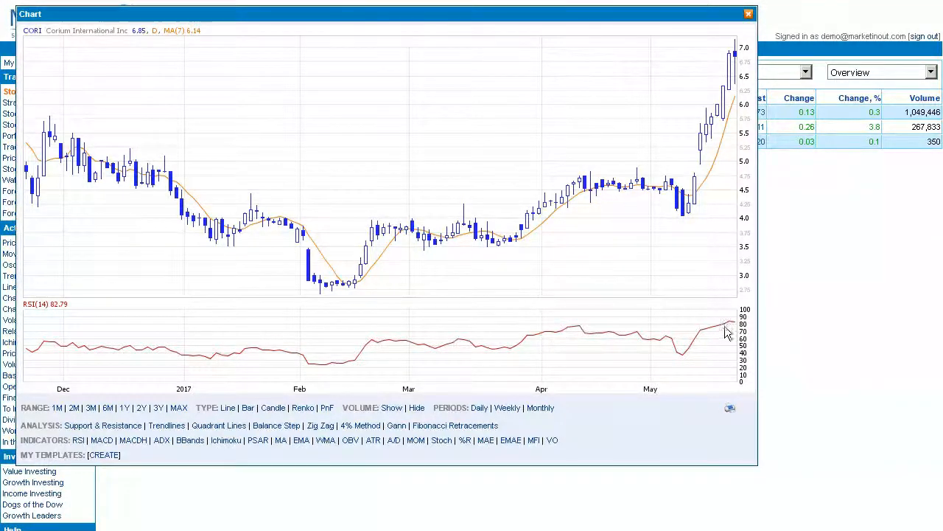
left_click(713, 244)
Reopen the screen for editing and change the RSI criterion's shift to the range @[0..2]
left_click(450, 74)
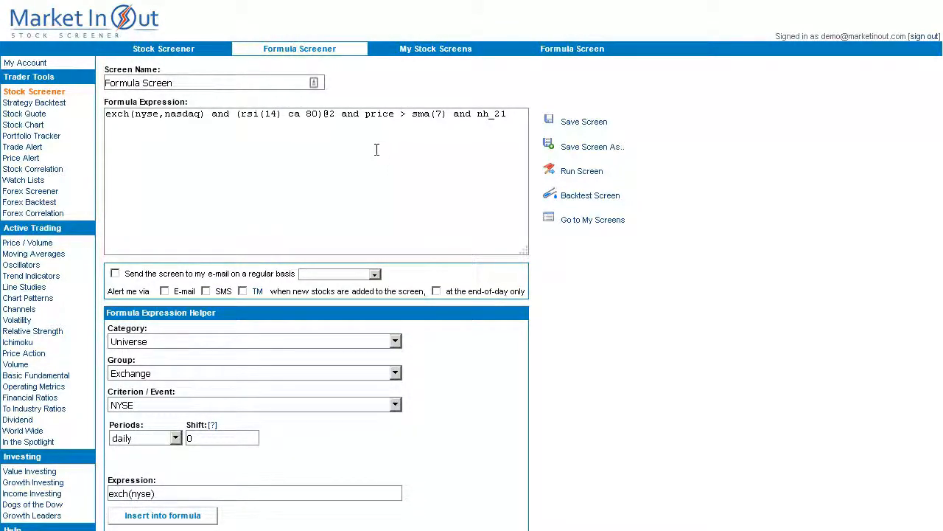
left_click(336, 115)
key("BackSpace")
type("[0..2]")
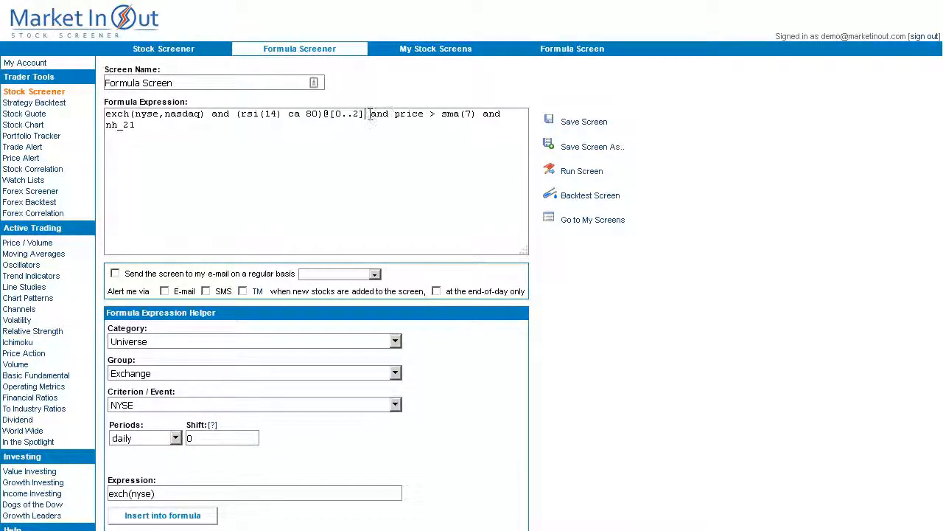
left_click_drag(362, 113, 329, 118)
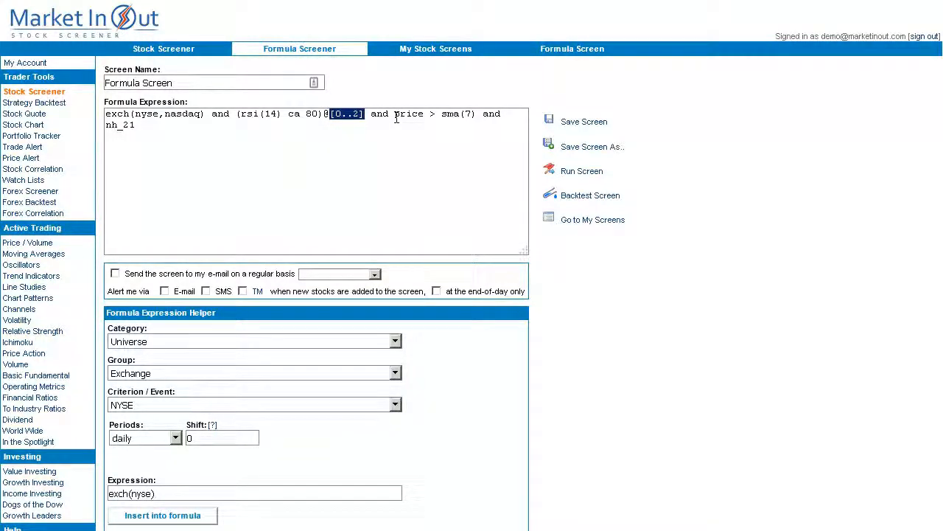
Enclose the criterion price > sma(7) in parentheses and append the shift range @{0..2} to it
left_click(397, 120)
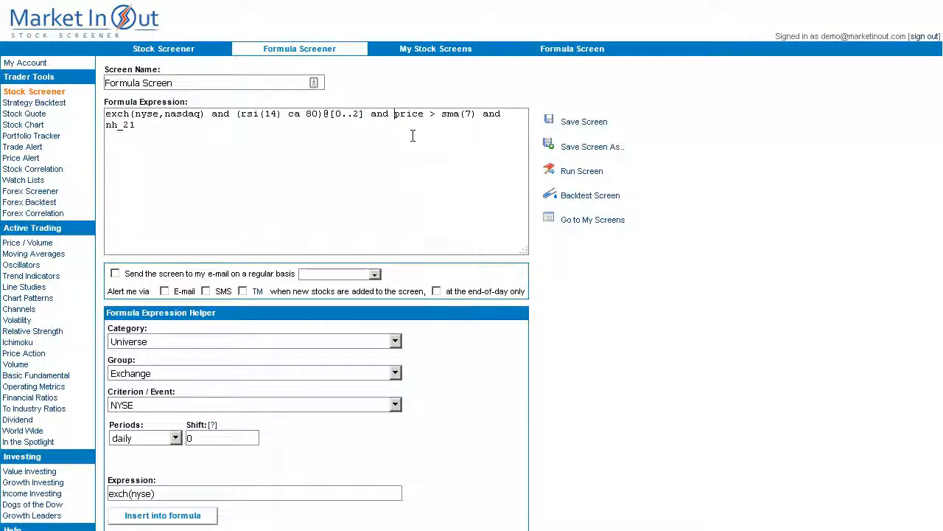
type("(")
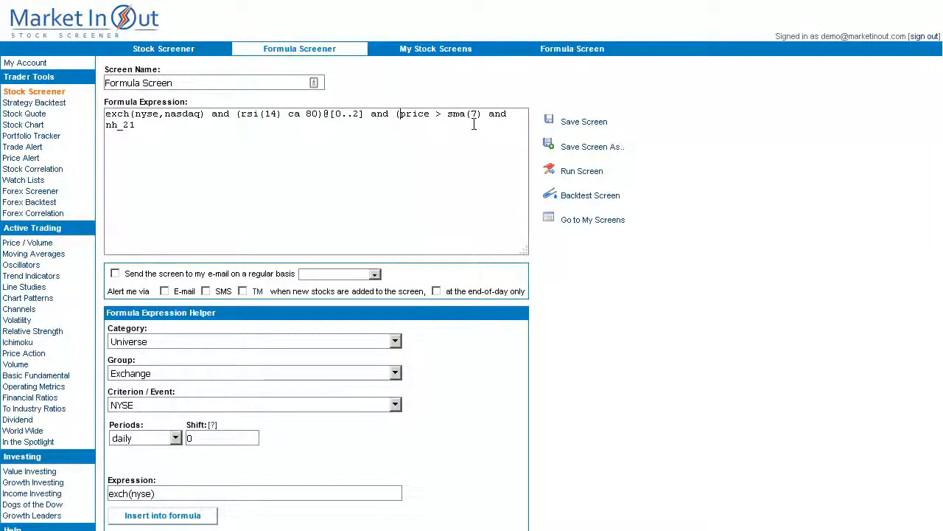
left_click(481, 117)
type(")")
type("@(")
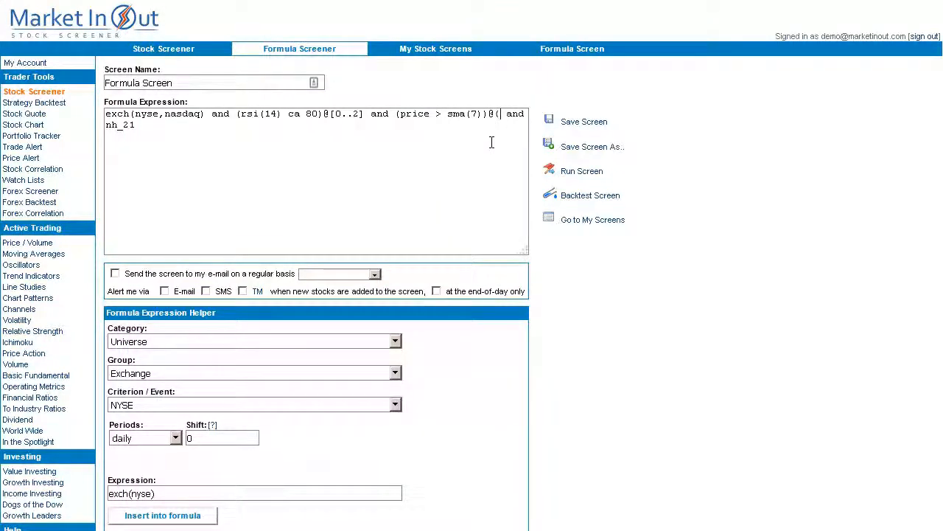
type("0")
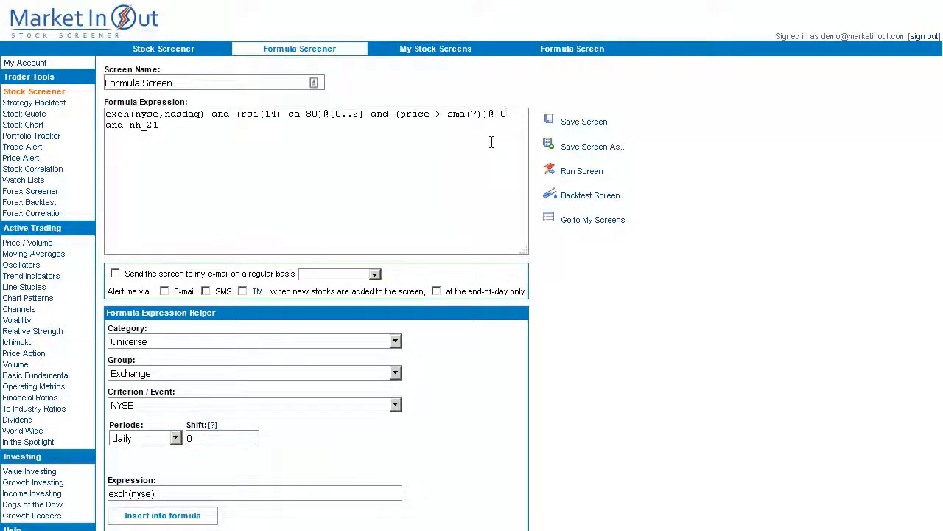
type("..2)")
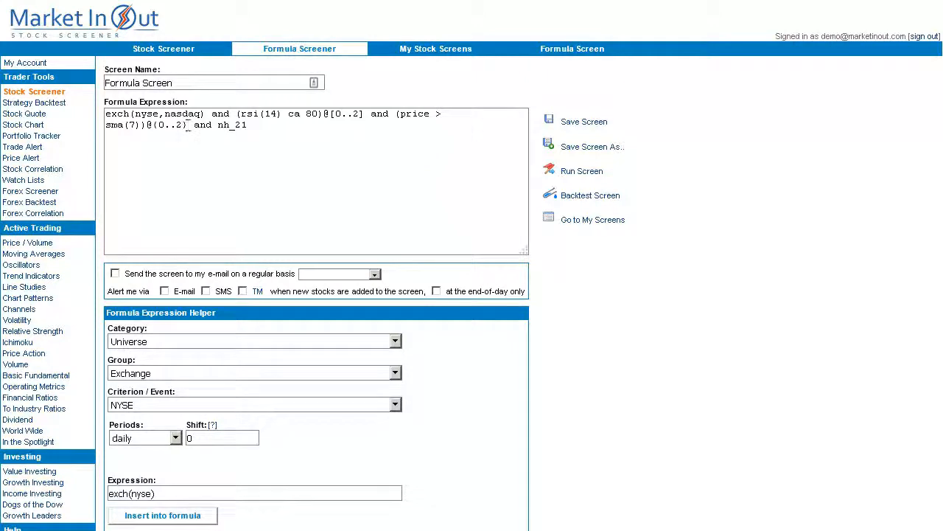
Compare the shift ranges of the RSI and moving-average criteria in the formula and run the screen
left_click_drag(187, 126, 153, 126)
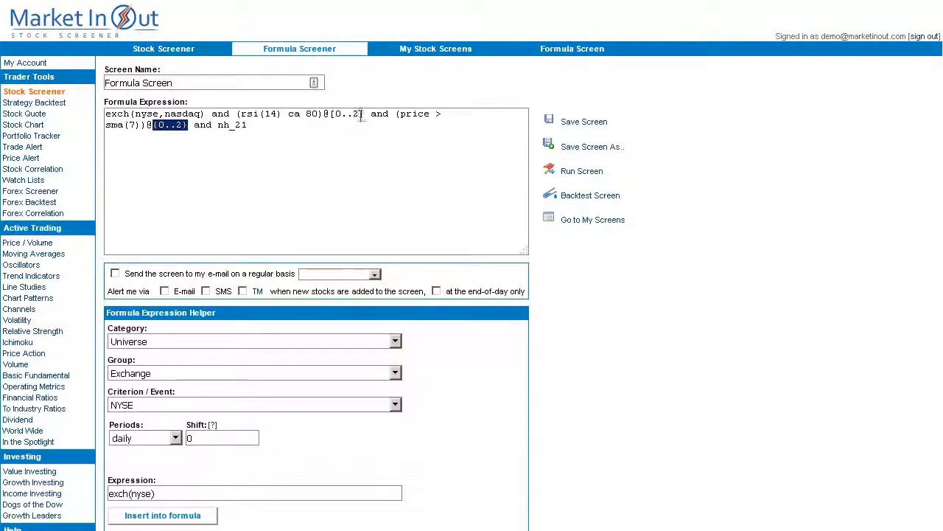
left_click_drag(364, 114, 331, 112)
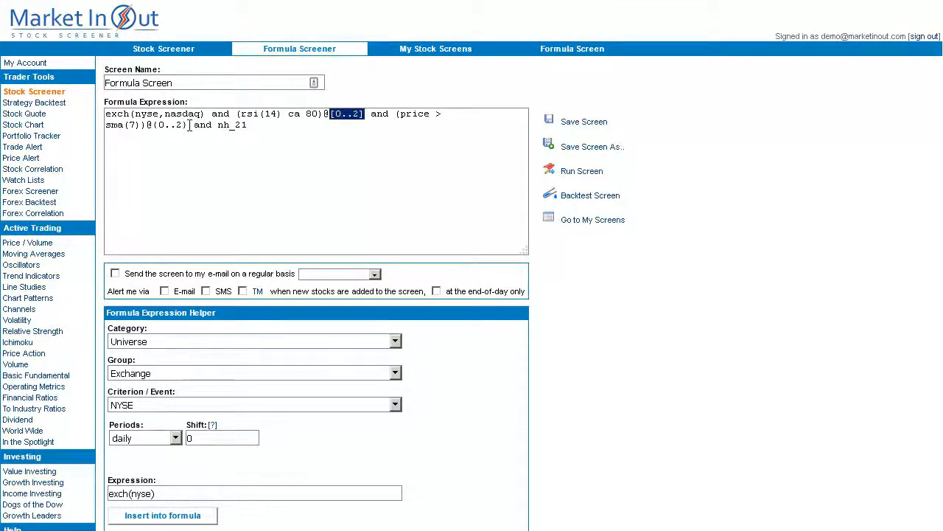
left_click_drag(189, 125, 154, 125)
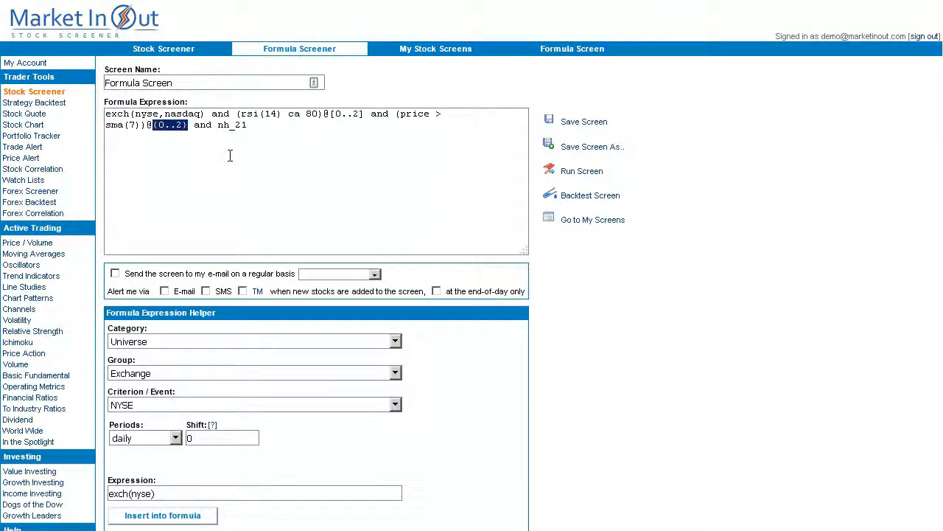
left_click(422, 168)
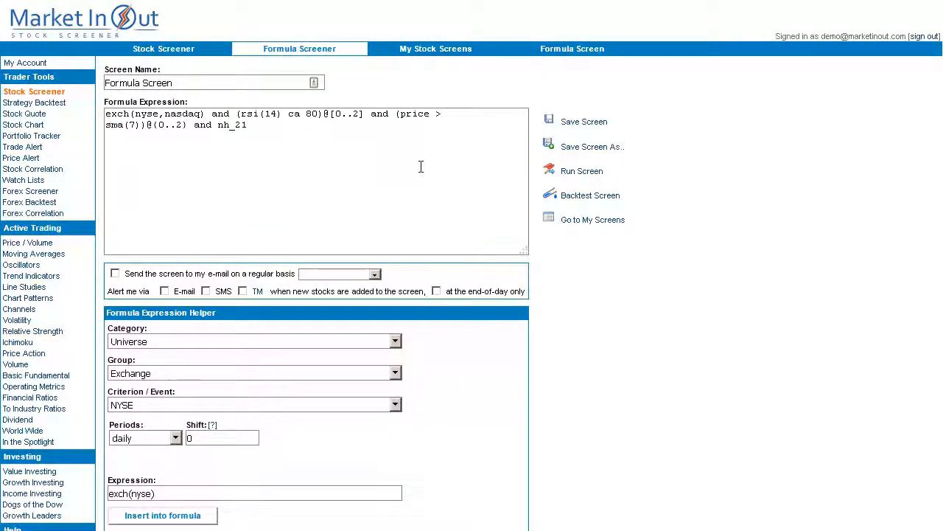
left_click(580, 174)
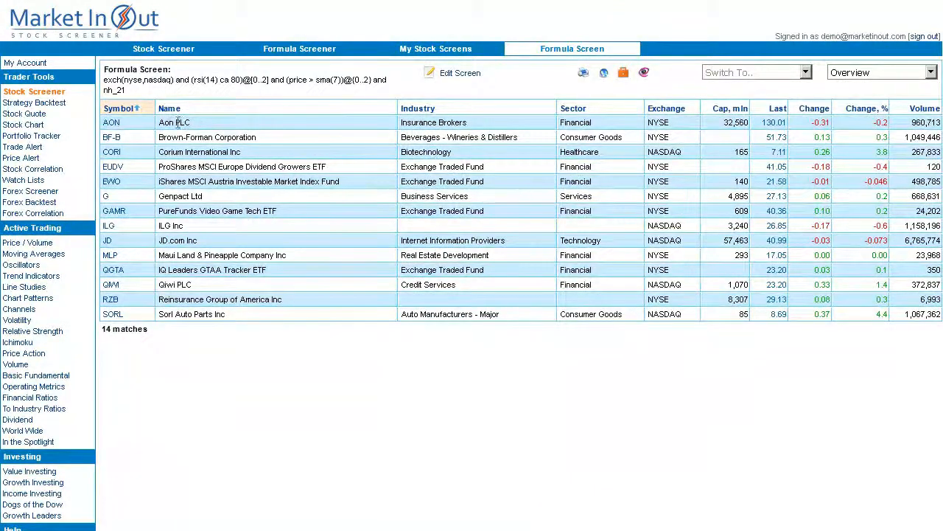
View the AON chart from the results in full over a 6M range, and close it
left_click(112, 123)
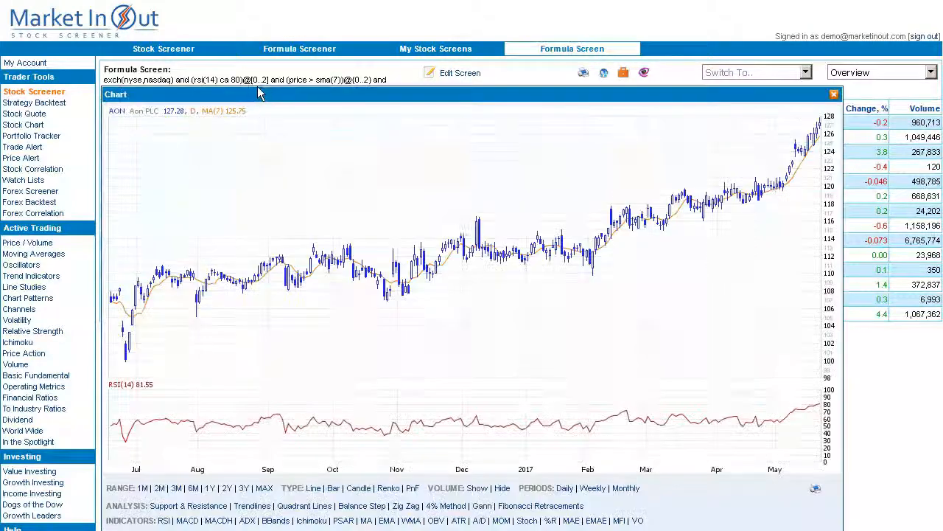
left_click_drag(282, 93, 204, 21)
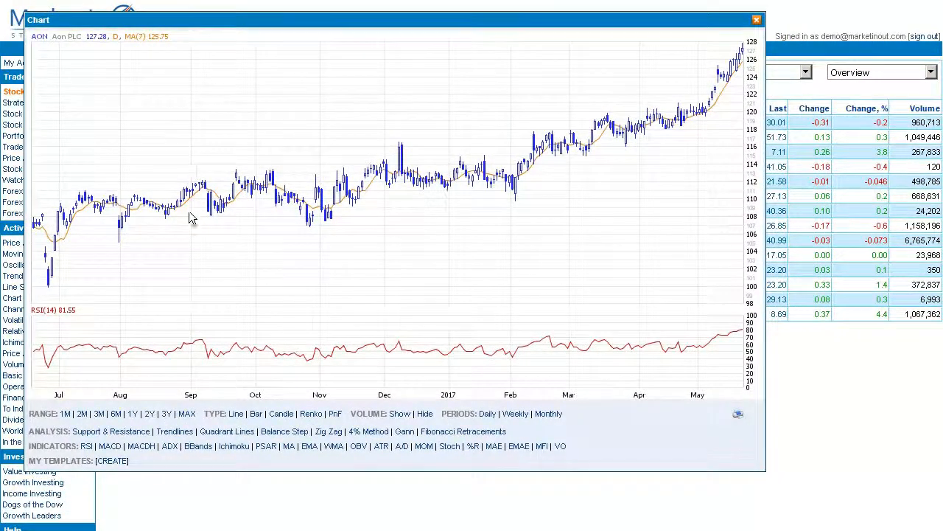
left_click(116, 413)
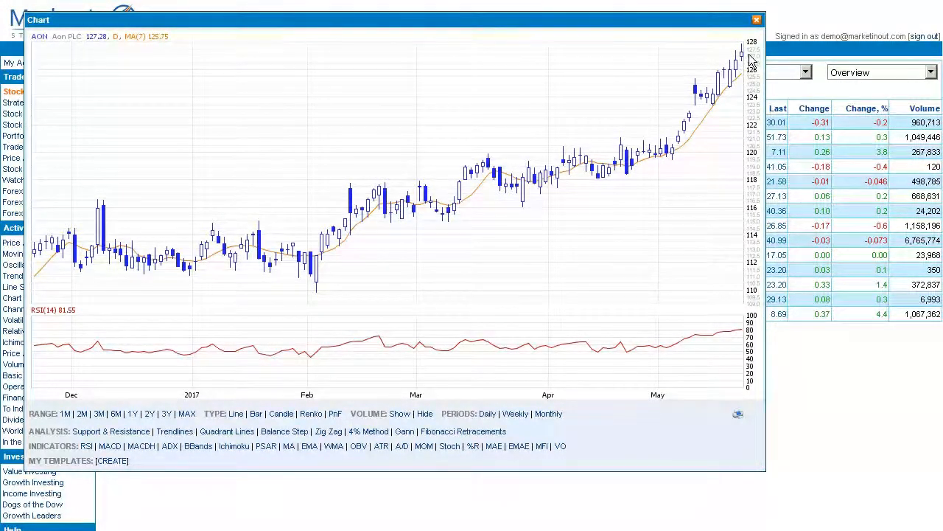
left_click(757, 20)
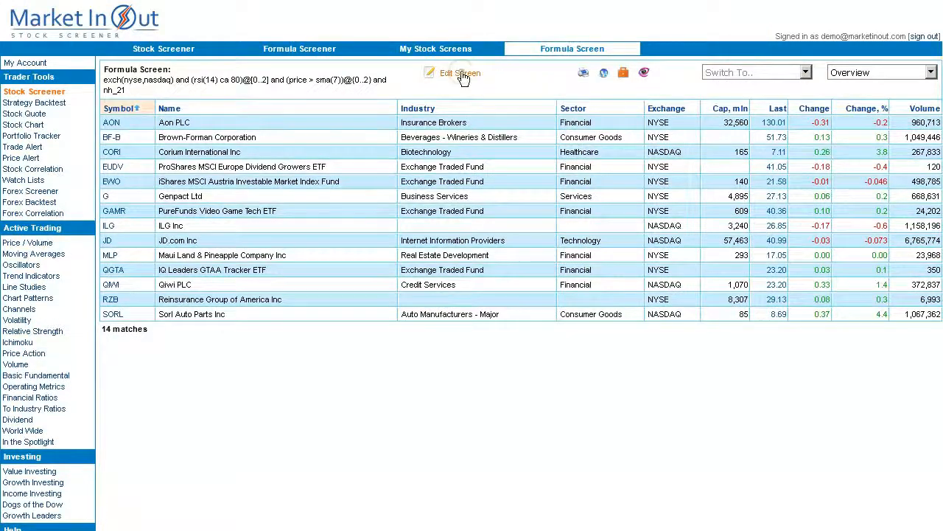
left_click(461, 75)
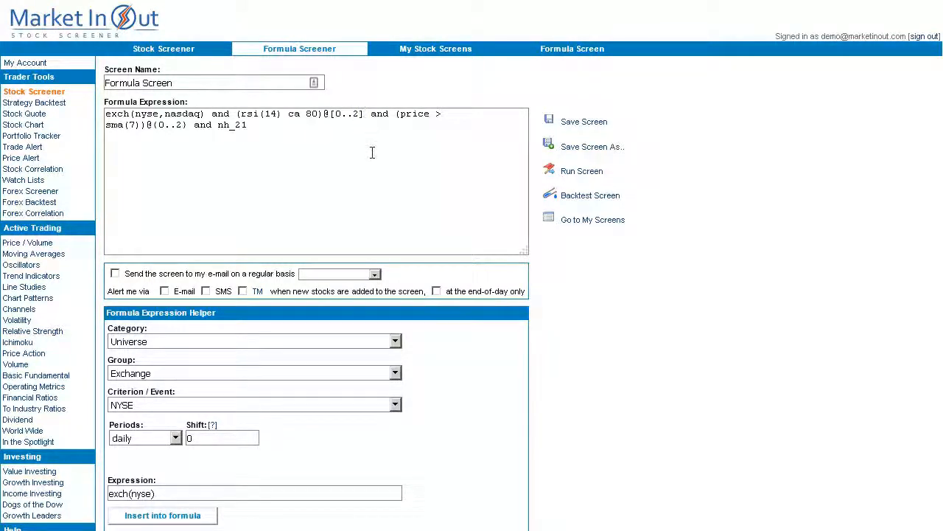
type("@weekly")
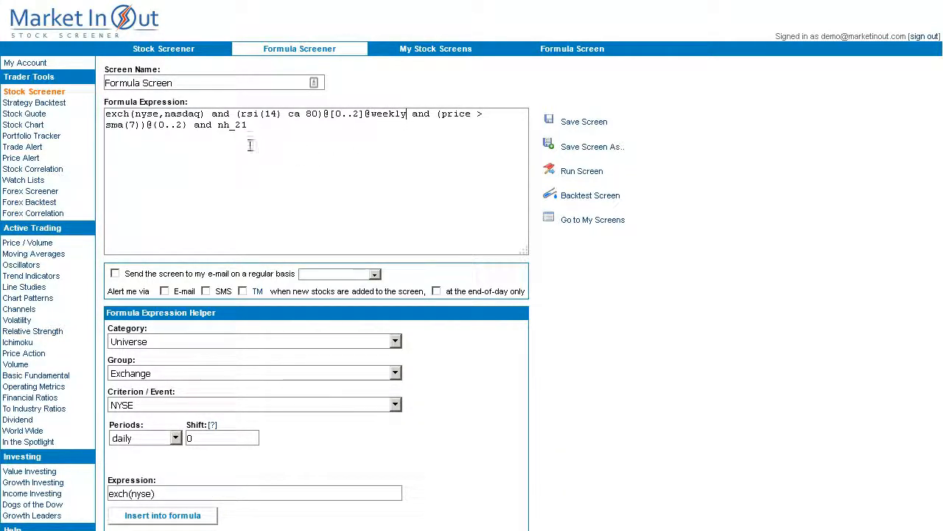
left_click(188, 124)
type("@weekly")
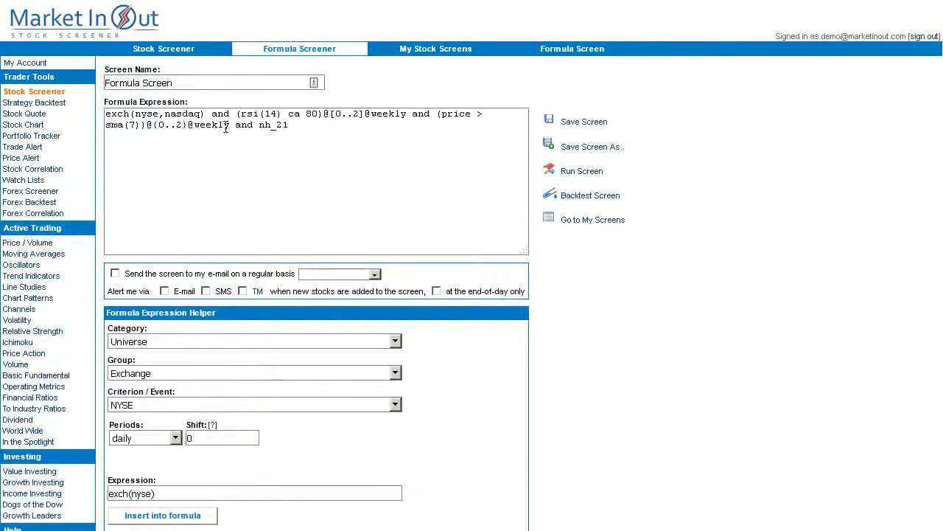
left_click_drag(229, 127, 147, 126)
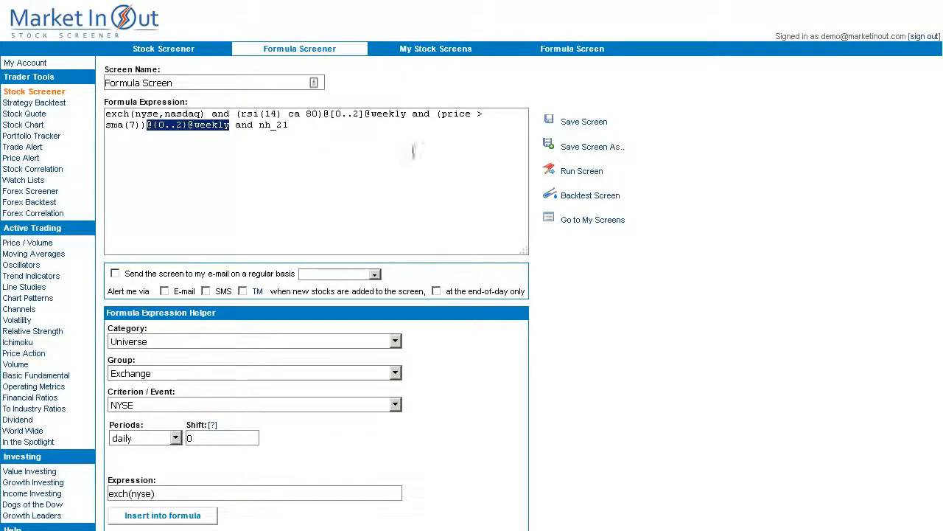
left_click(616, 195)
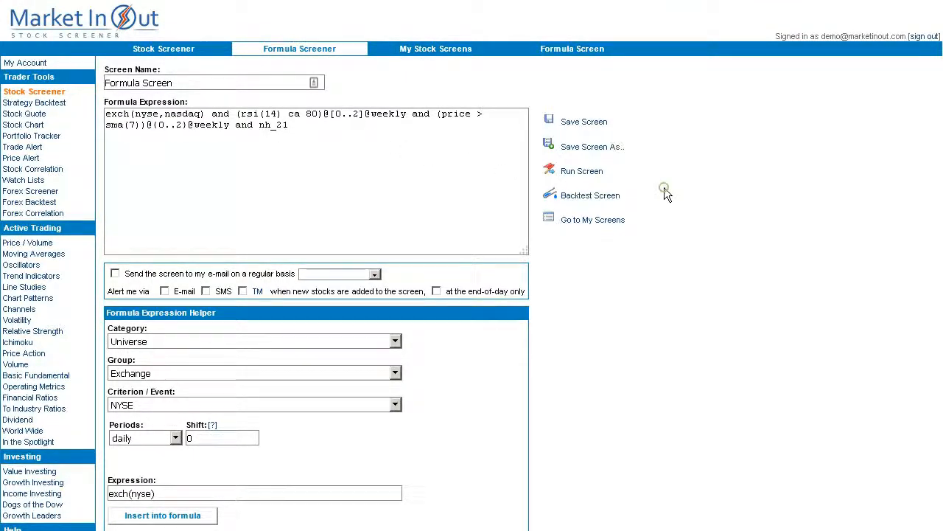
left_click(592, 174)
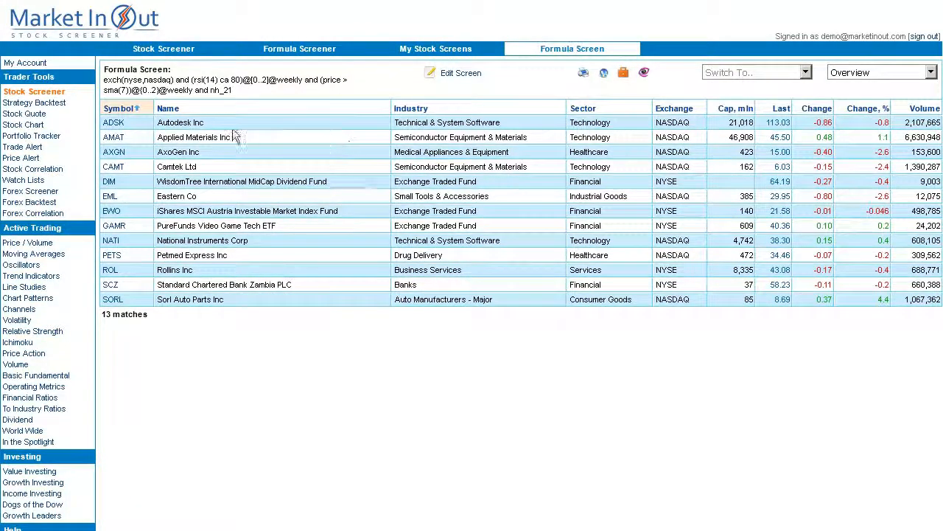
View the ADSK chart from the results in full with weekly periods, and close it
left_click(123, 127)
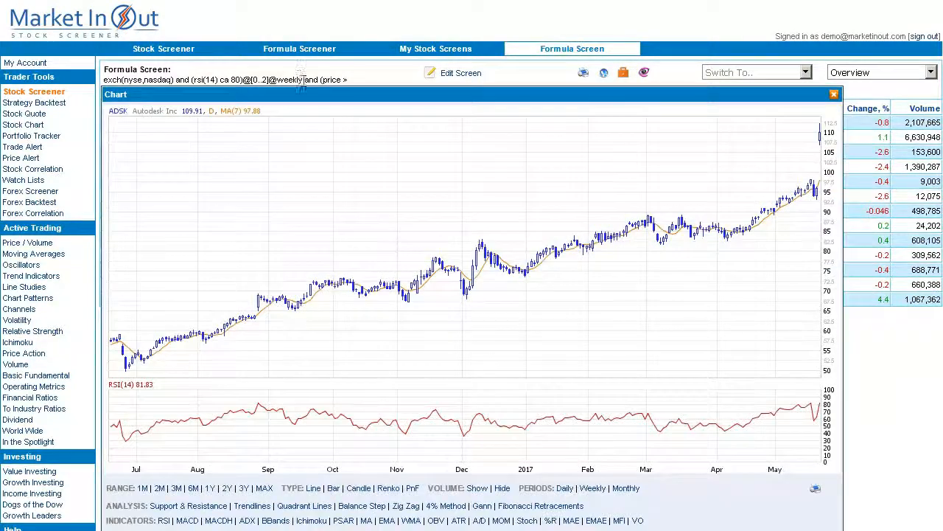
left_click_drag(309, 94, 225, 28)
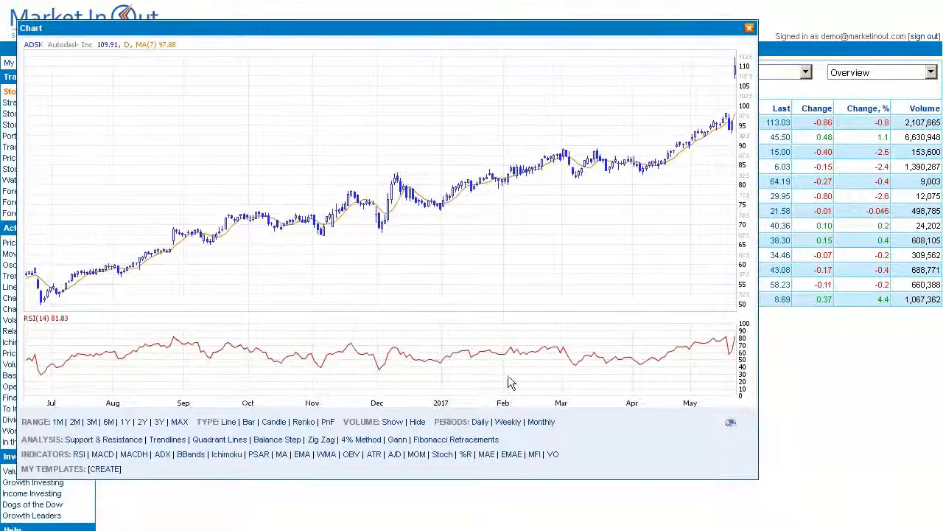
left_click(508, 422)
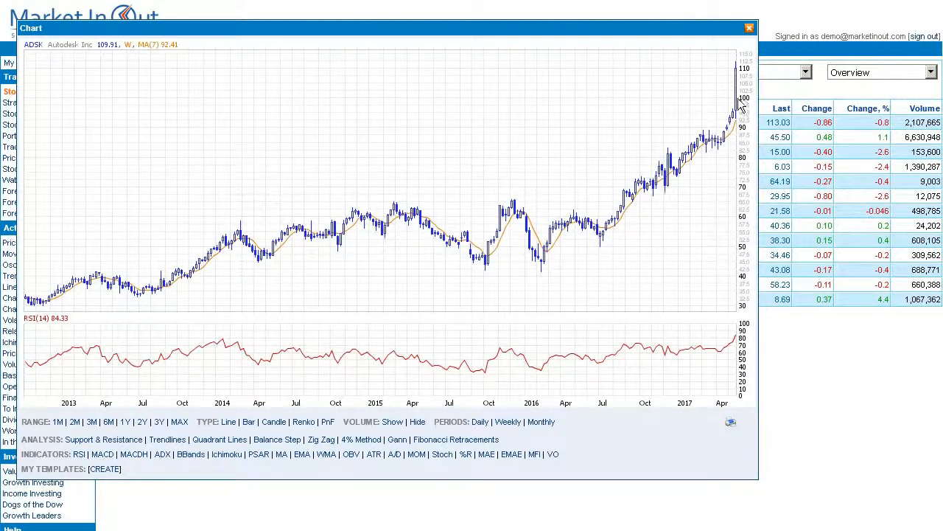
left_click(734, 124)
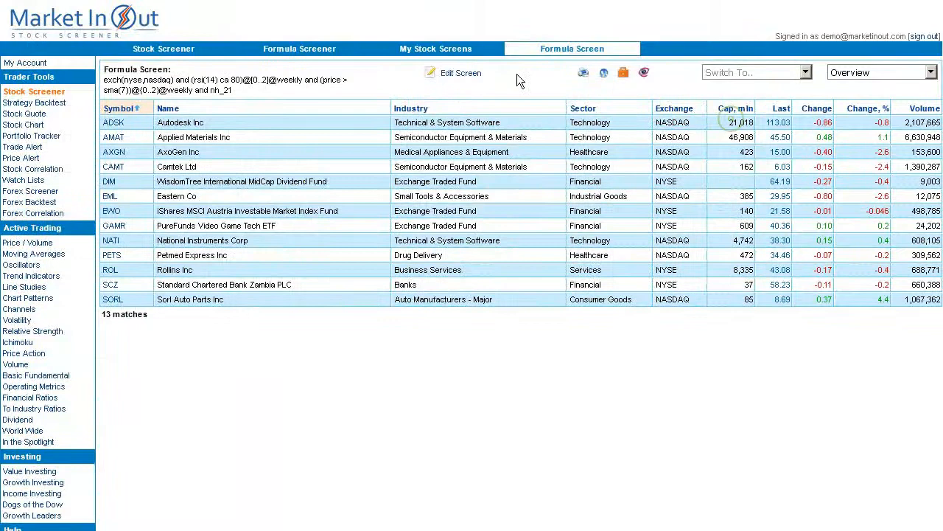
left_click(475, 78)
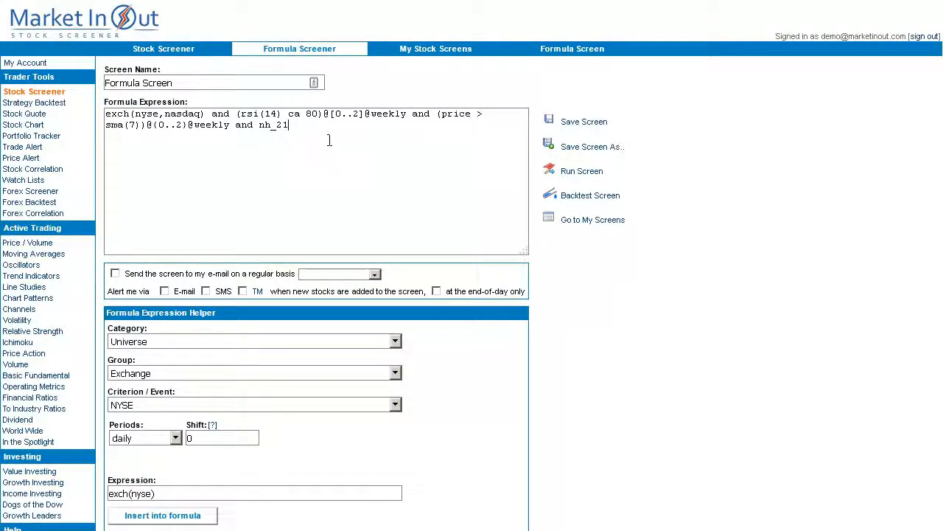
left_click_drag(365, 113, 325, 110)
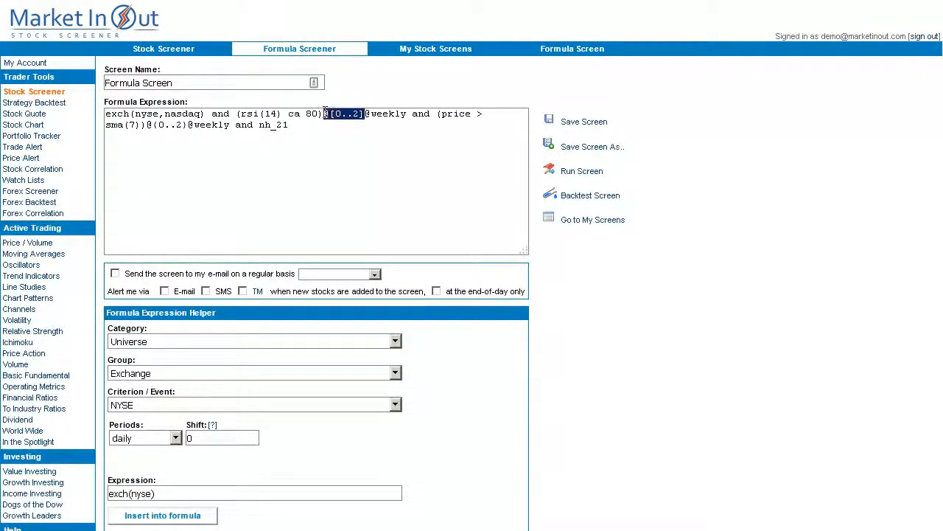
key("Delete")
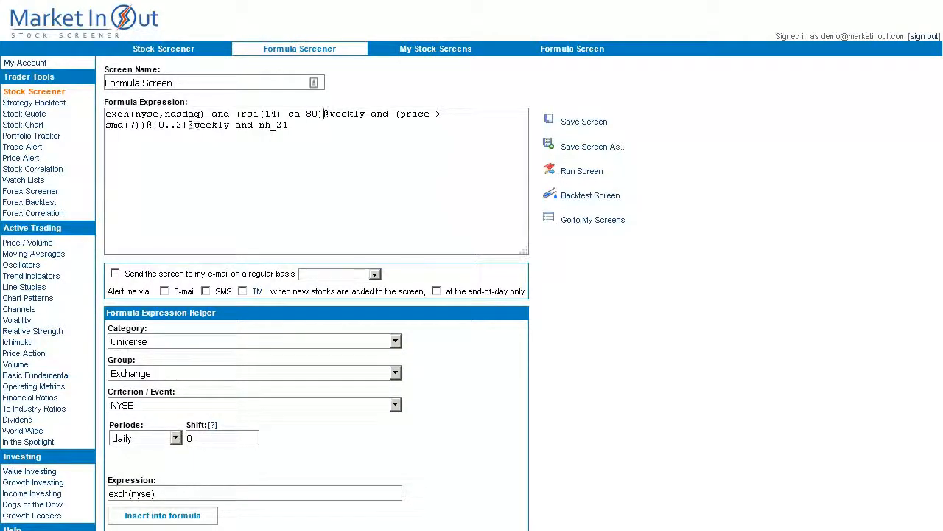
left_click_drag(187, 125, 154, 126)
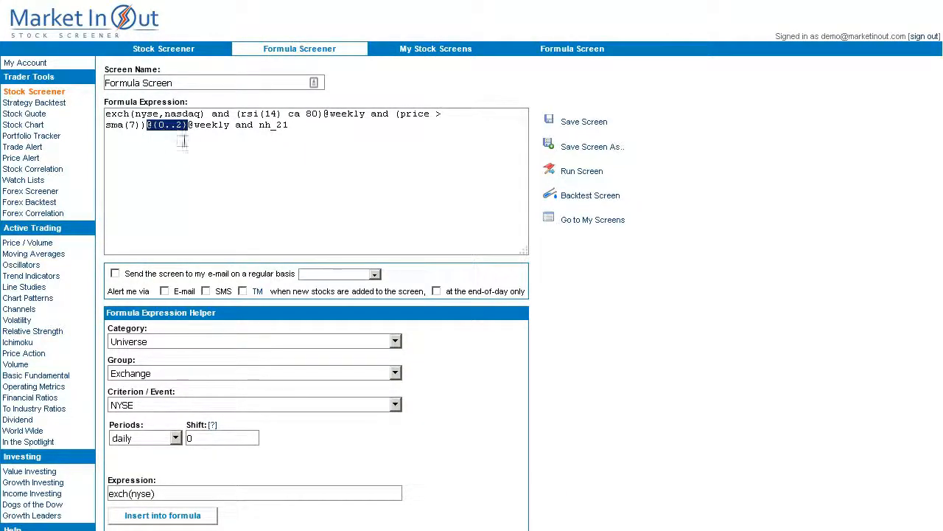
key("Delete")
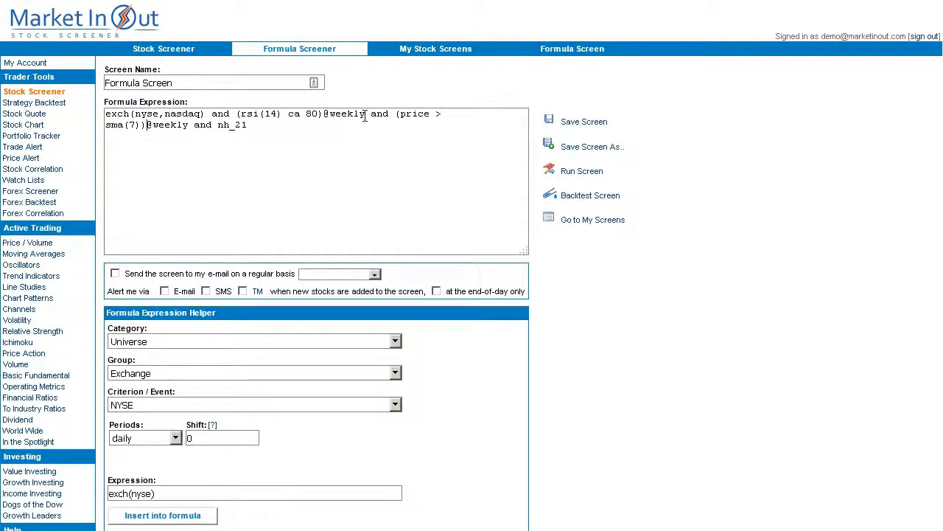
double_click(365, 114)
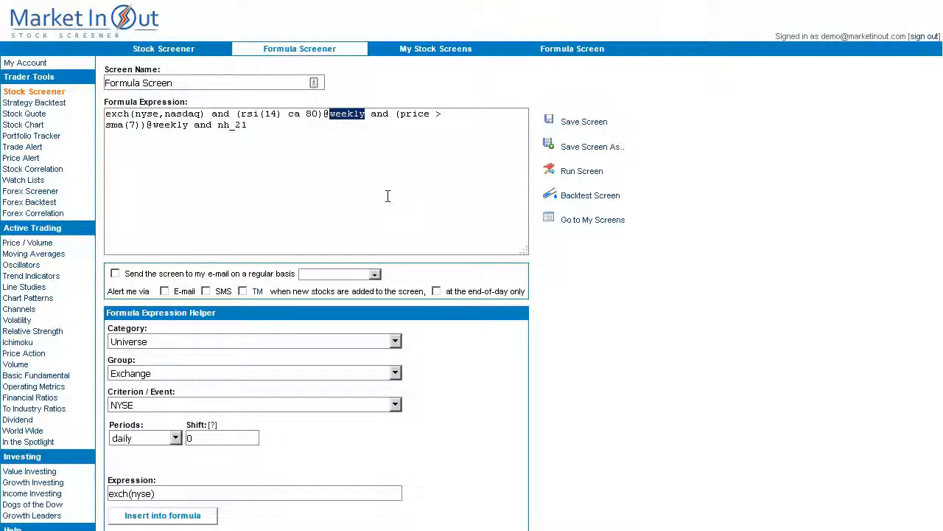
type("monthly")
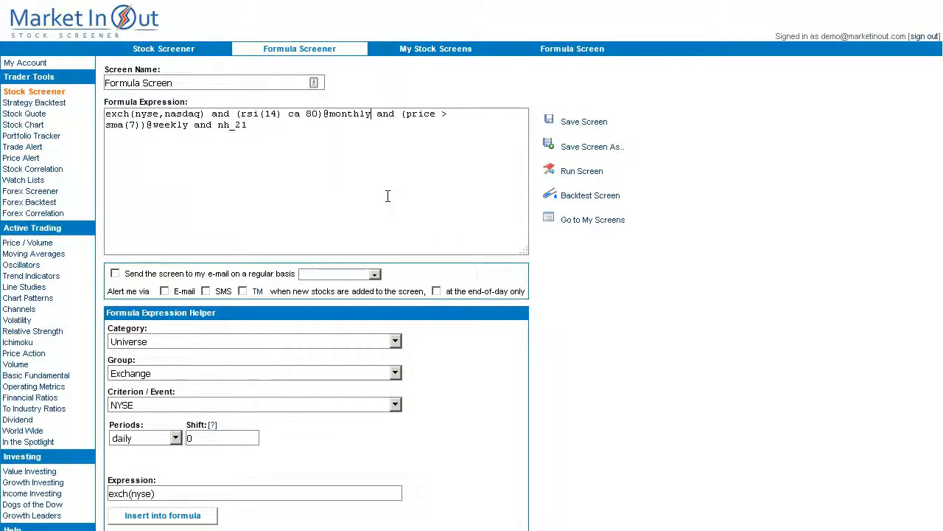
left_click_drag(371, 115, 333, 114)
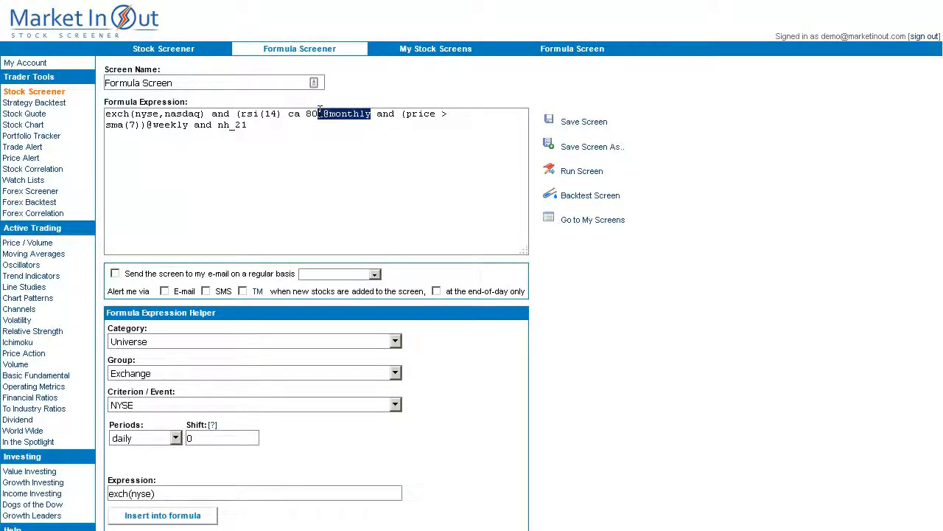
key("BackSpace")
key("BackSpace")
key("BackSpace")
key("BackSpace")
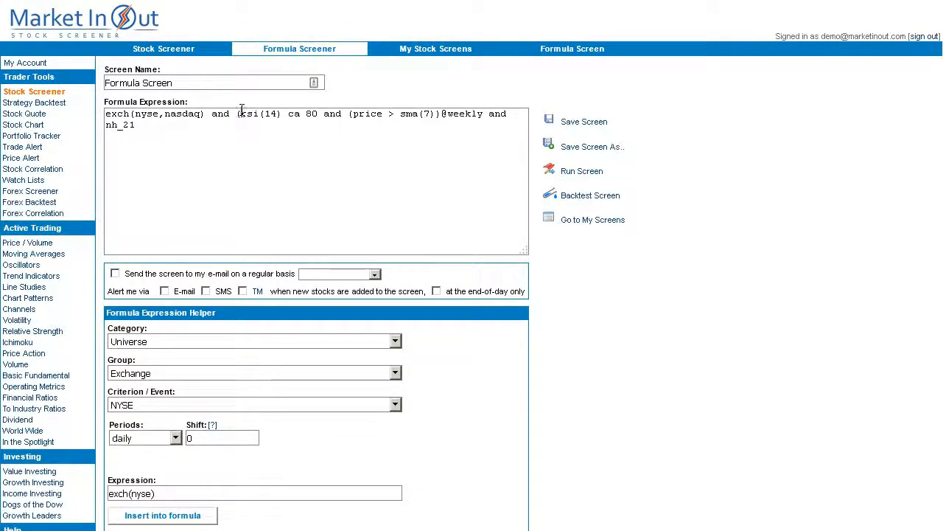
left_click(240, 112)
key("BackSpace")
left_click_drag(311, 116, 235, 118)
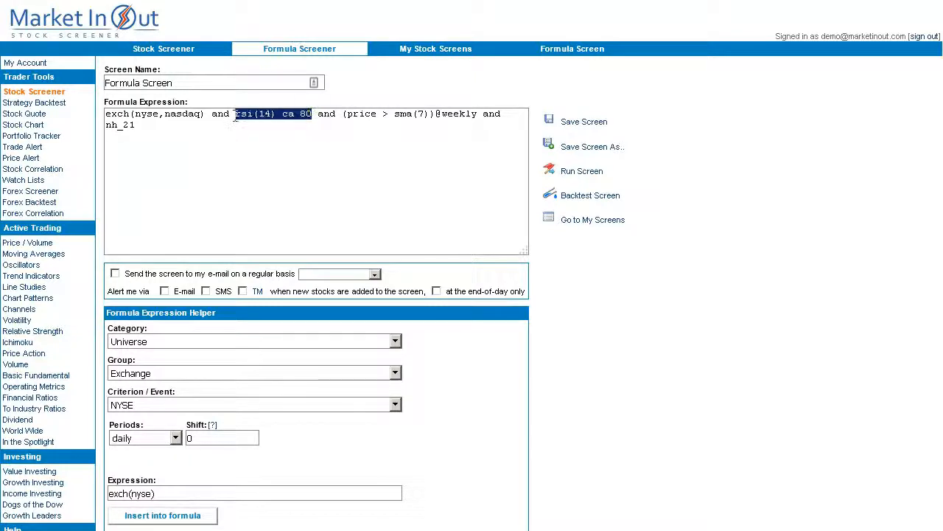
left_click(320, 113)
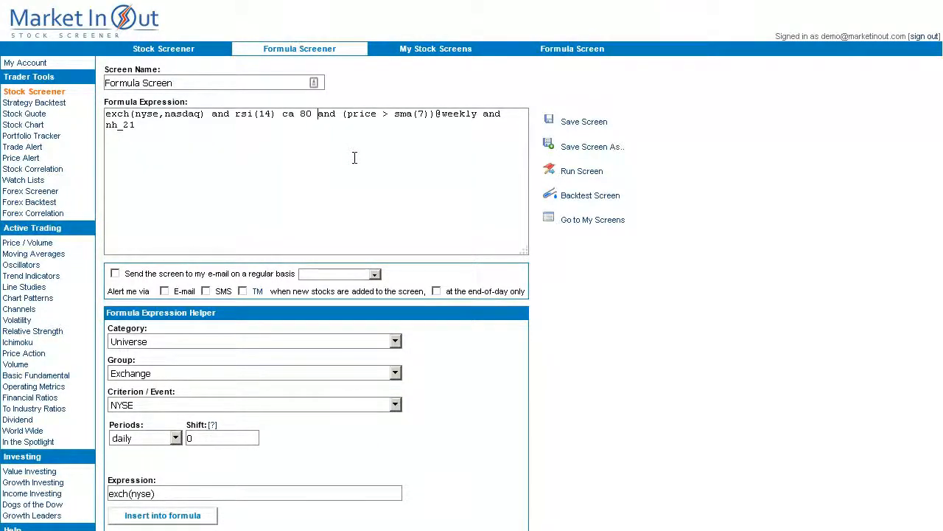
Reduce the formula to exch(nyse,nasdaq) and insert the Line Studies Fibonacci Retracements criterion Touched Above Fibo 0.23
left_click_drag(354, 157, 209, 118)
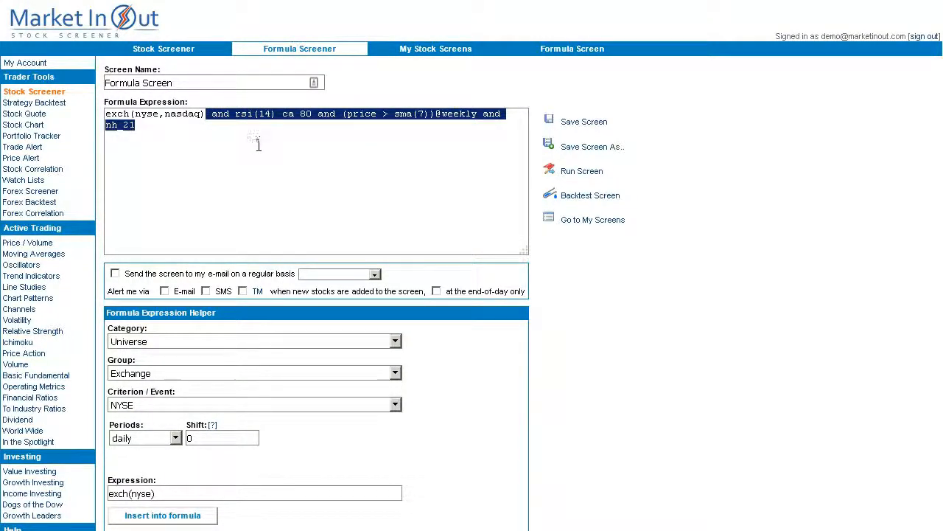
key("BackSpace")
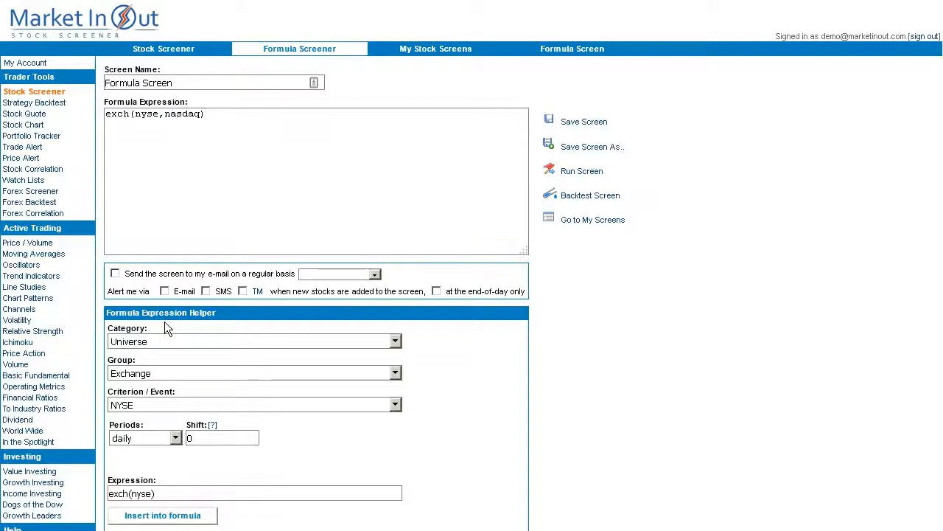
left_click(147, 340)
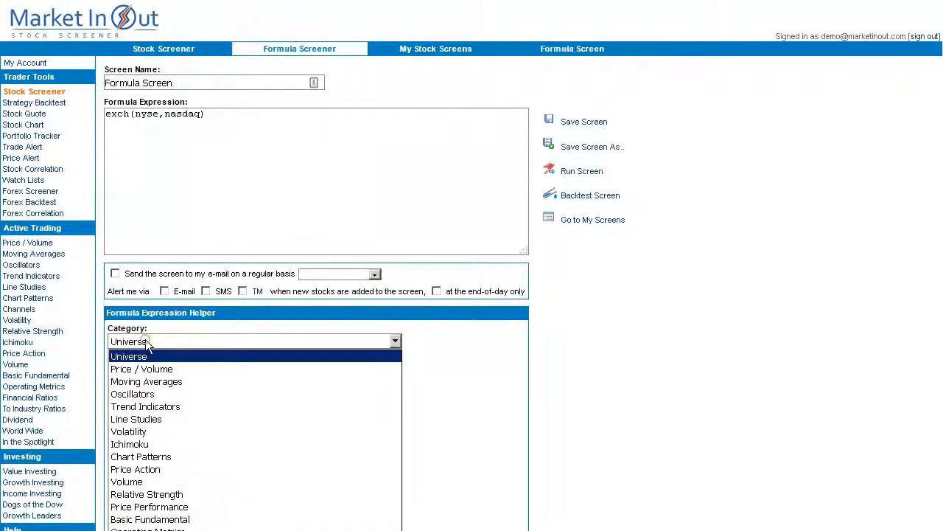
left_click(184, 417)
left_click(163, 373)
left_click(156, 426)
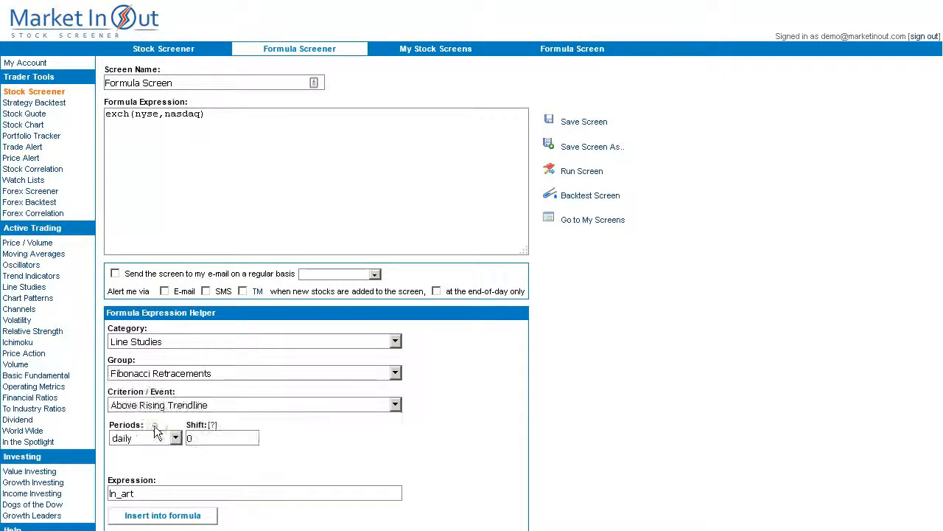
left_click(148, 405)
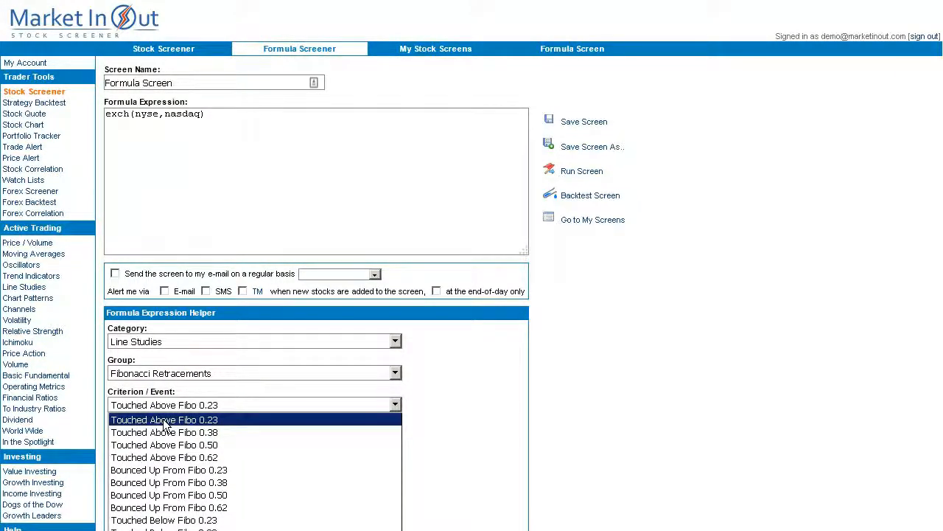
left_click(164, 420)
left_click(163, 515)
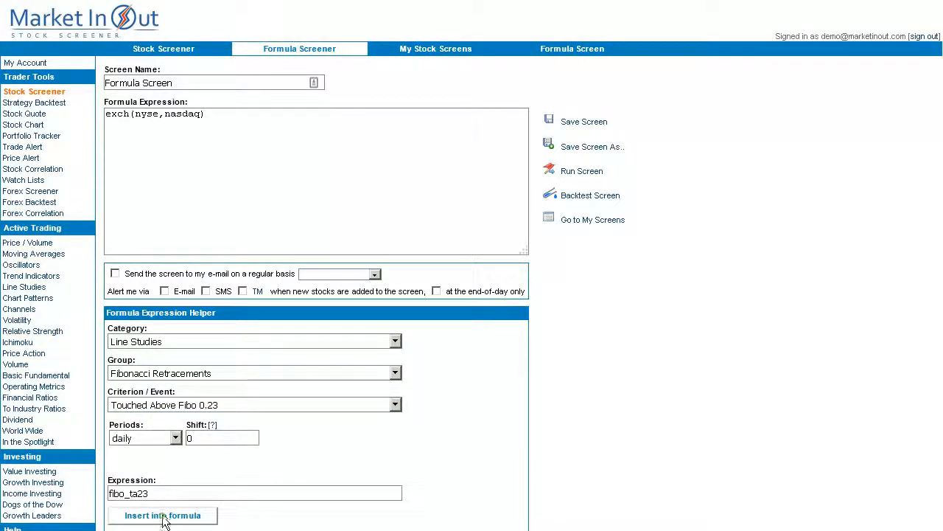
Insert the Fibonacci criteria Touched Above Fibo 0.38 and Touched Above Fibo 0.50 into the formula
left_click(184, 404)
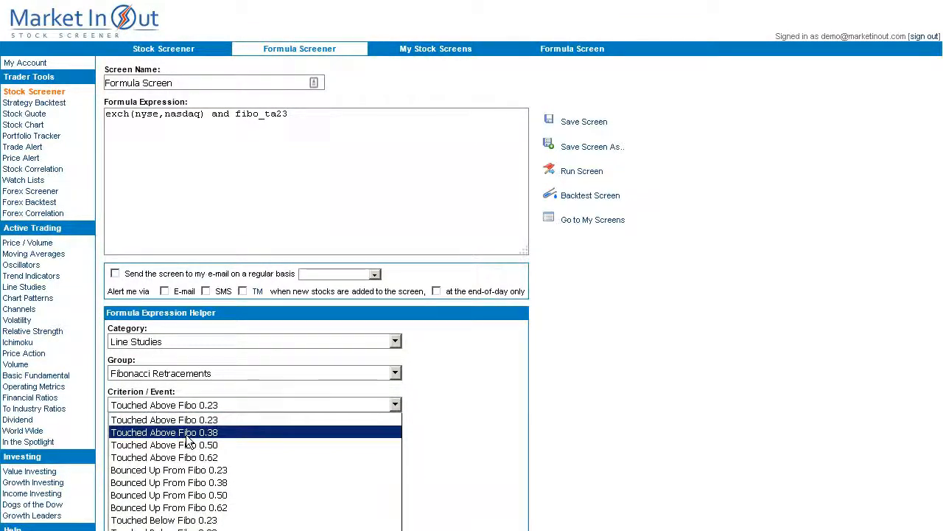
left_click(188, 436)
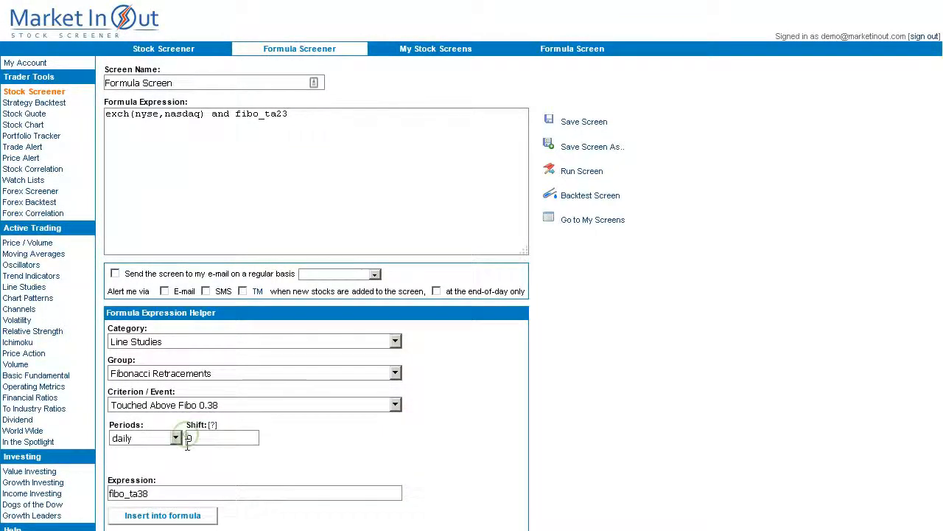
left_click(177, 516)
left_click(198, 405)
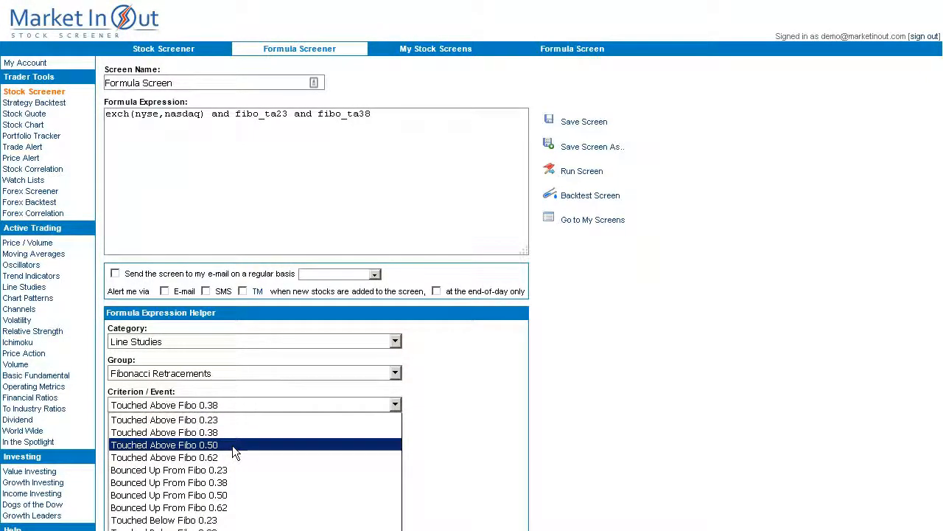
left_click(233, 445)
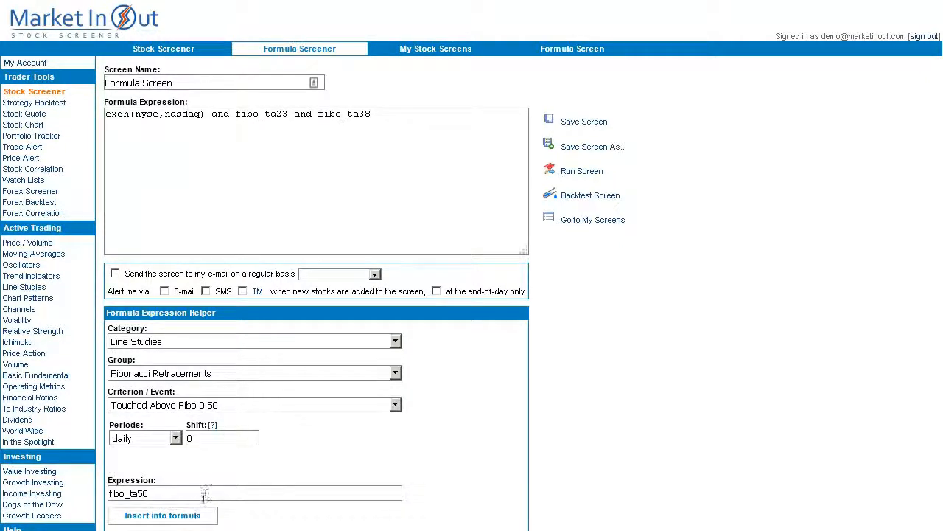
left_click(198, 516)
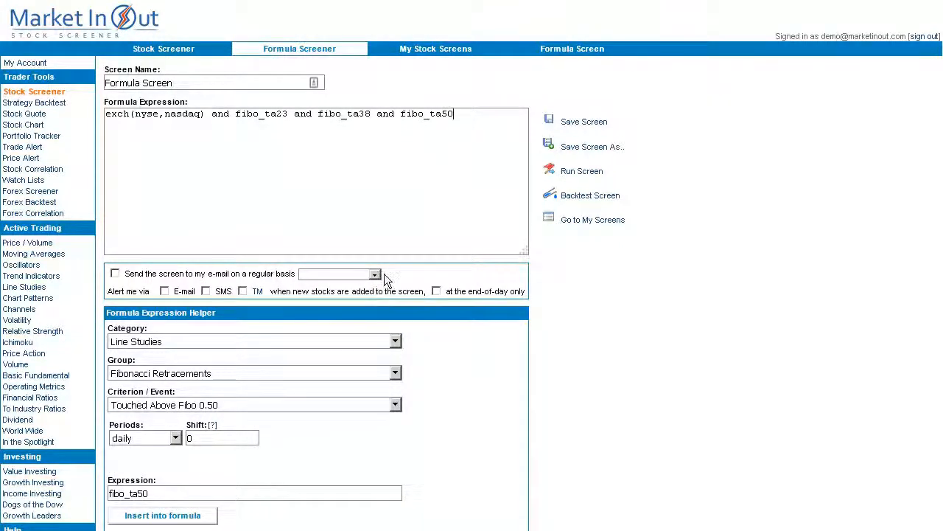
Enclose the three Fibonacci criteria in parentheses and join them with or instead of and
left_click(235, 113)
type("(")
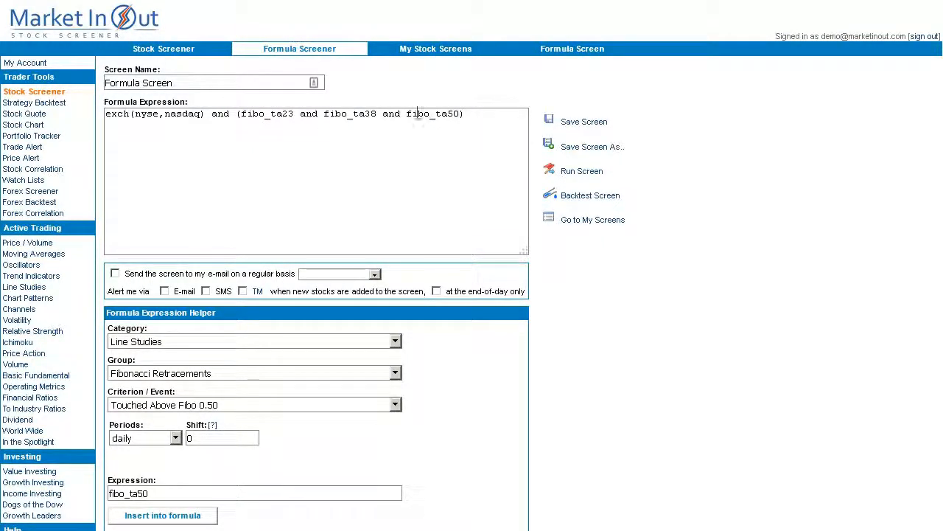
double_click(308, 114)
type("or")
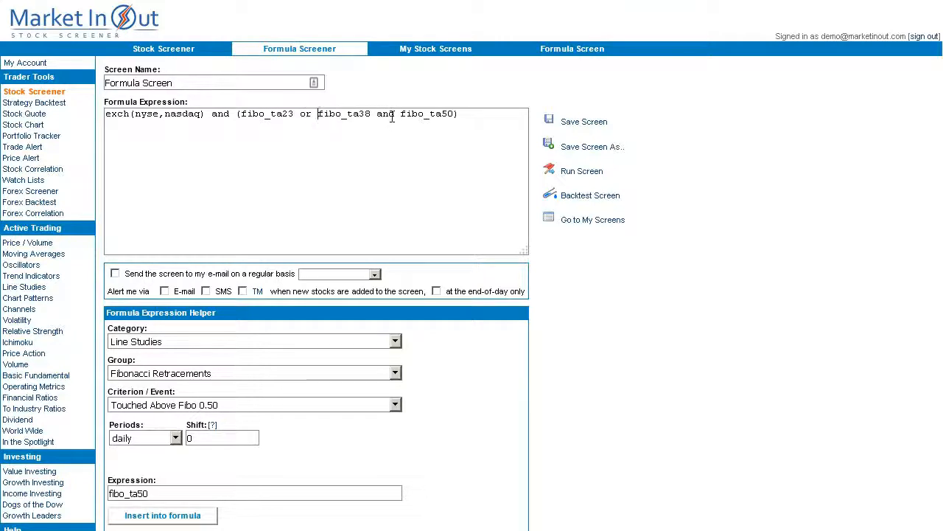
double_click(385, 113)
type("or")
Add the Price Action criterion Price Trending Up Last 7 from the Price group at the end of the formula
left_click(473, 113)
left_click(163, 340)
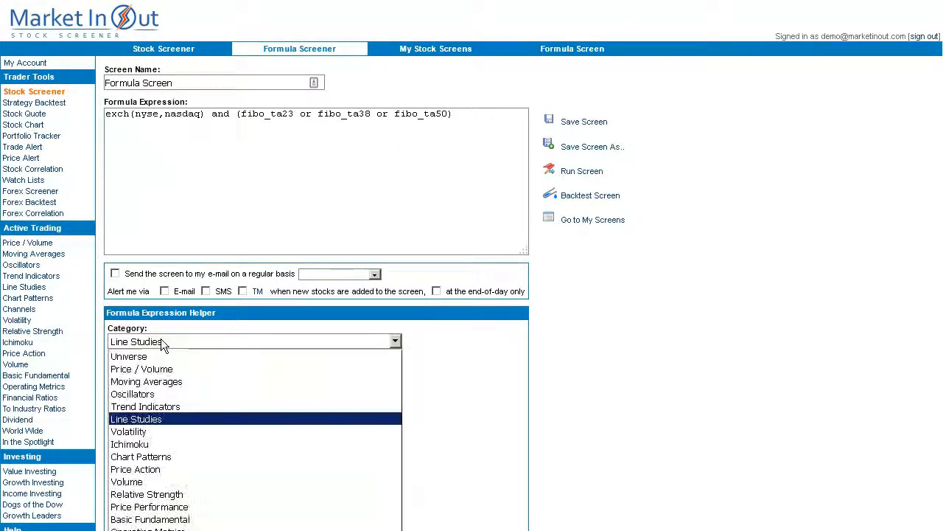
left_click(136, 469)
left_click(144, 374)
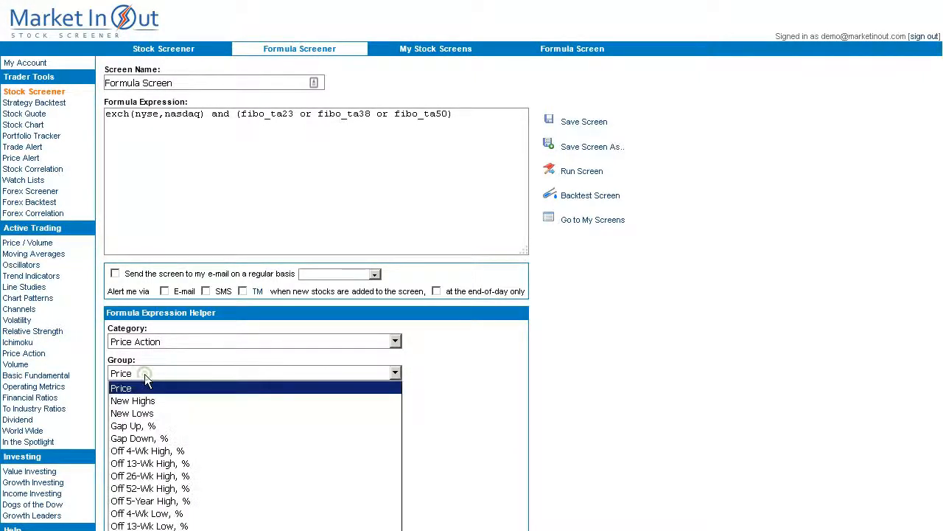
left_click(148, 387)
left_click(148, 404)
left_click(151, 418)
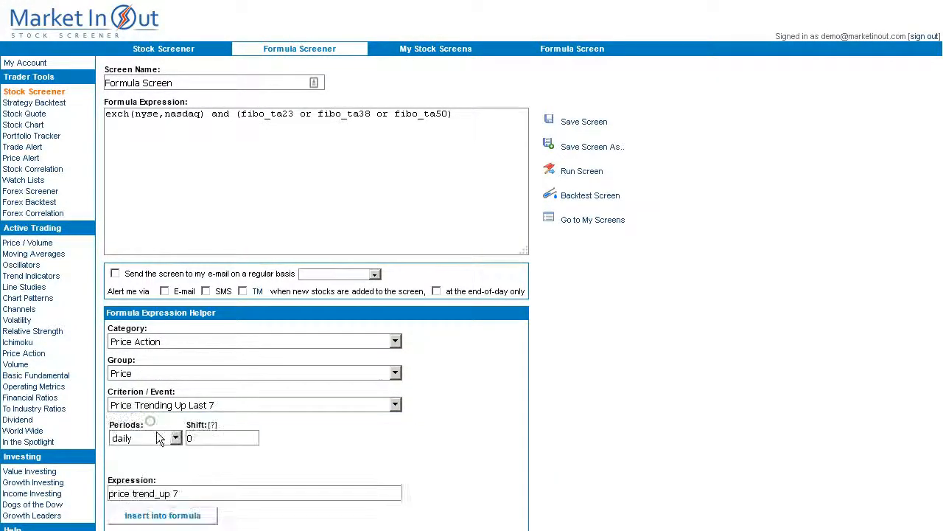
left_click(193, 515)
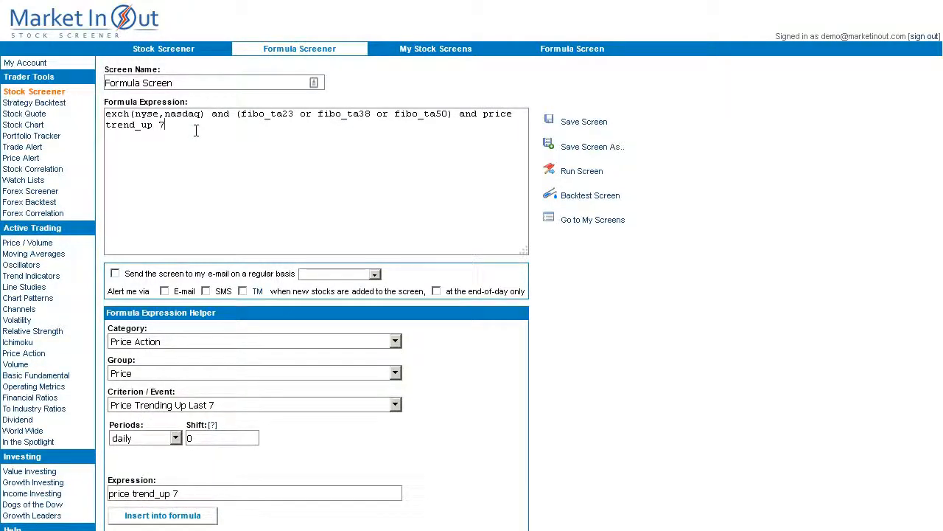
Change the price trend_up criterion's length to 200 and run the screen
key("BackSpace")
type("200")
left_click(569, 174)
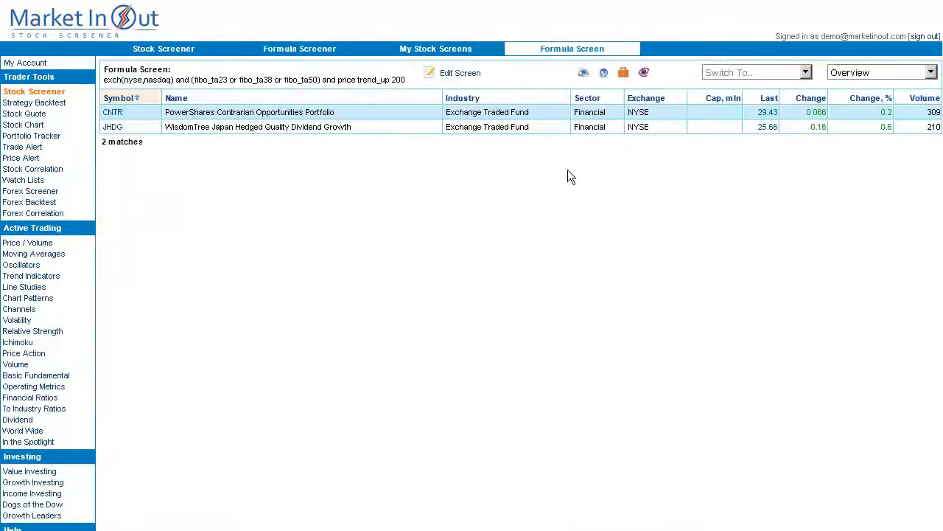
View the JHDG chart from the results with its Fibonacci levels, close it, and reopen the screen for editing
left_click(114, 127)
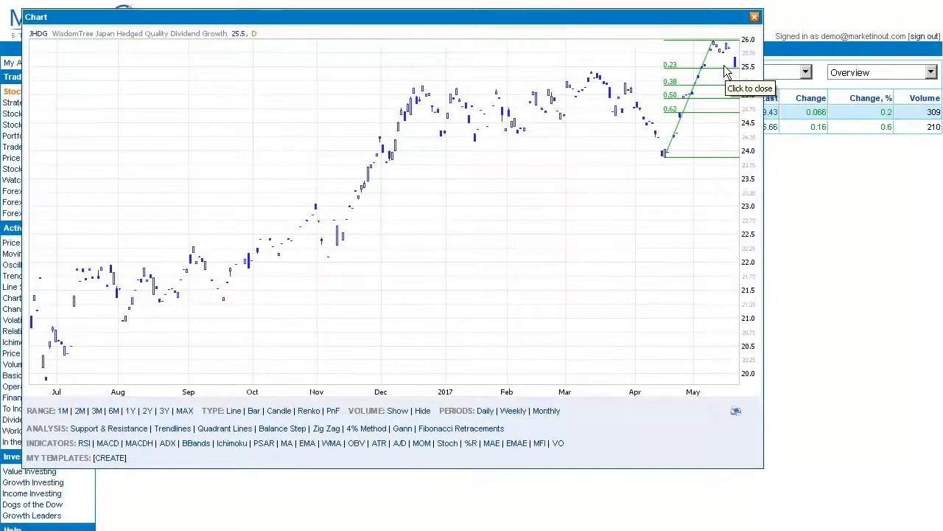
left_click(635, 98)
left_click(450, 76)
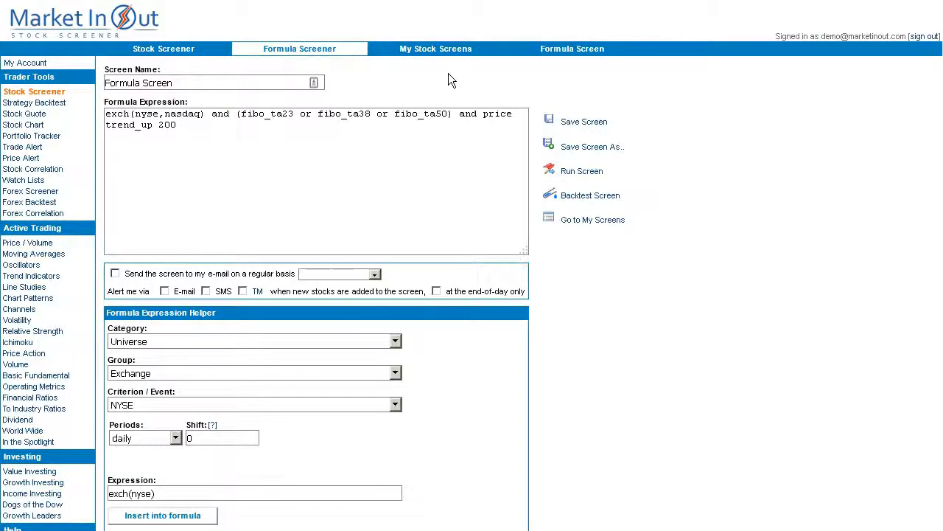
double_click(221, 115)
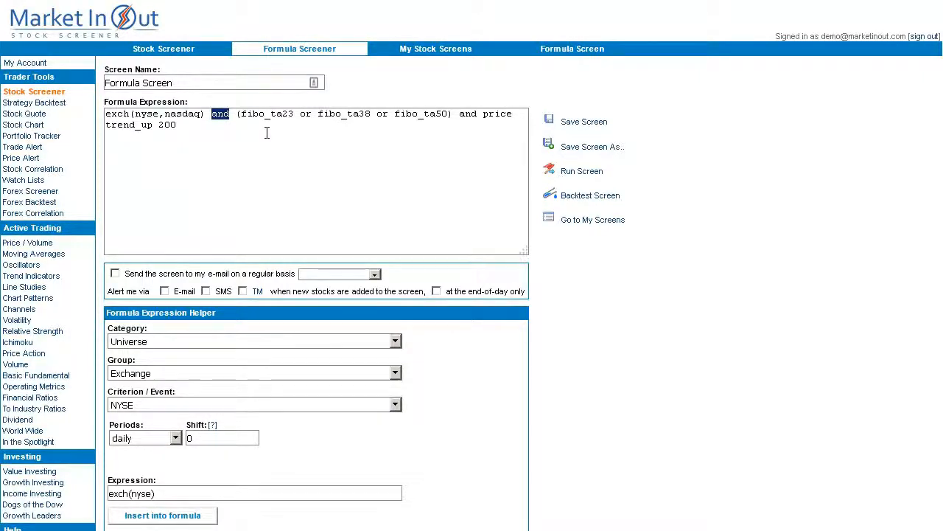
left_click_drag(452, 113, 237, 110)
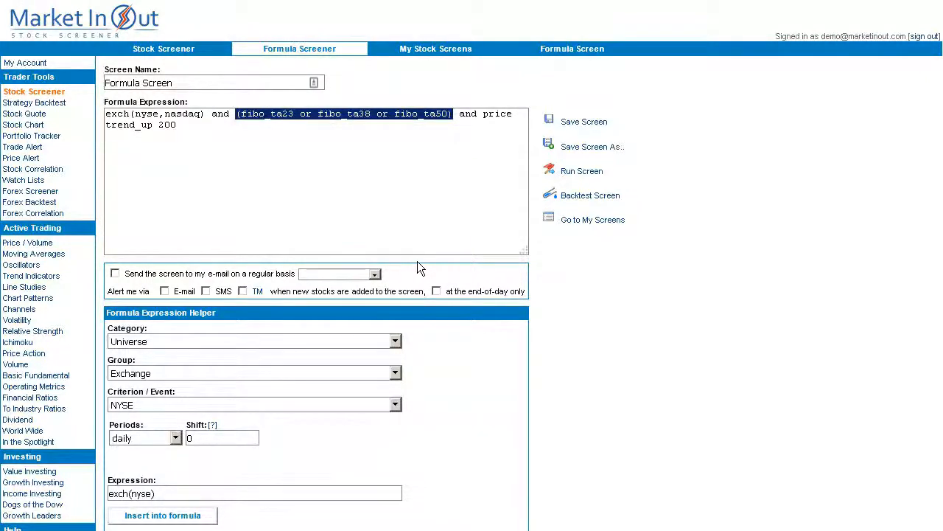
left_click(429, 154)
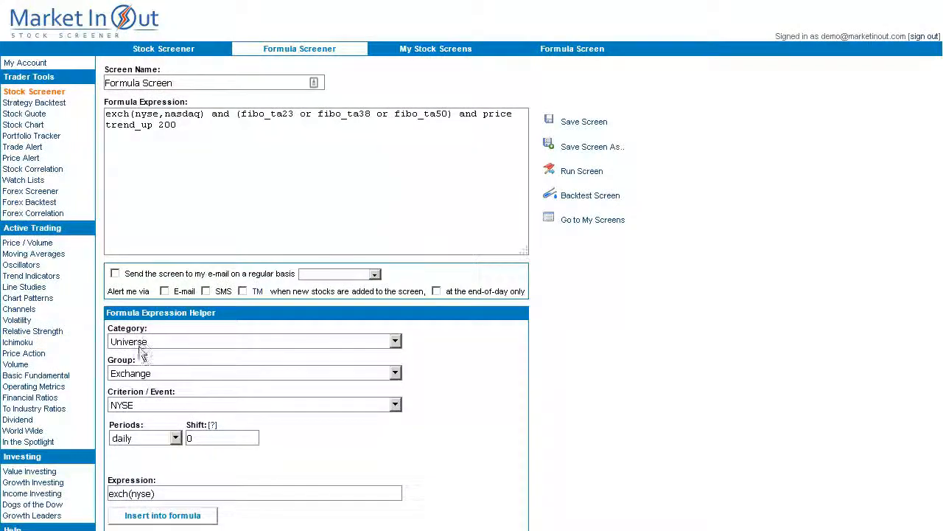
Look up the built-in Bearish Harami expression in the helper under Chart Patterns, Candlesticks, Bearish
left_click(144, 341)
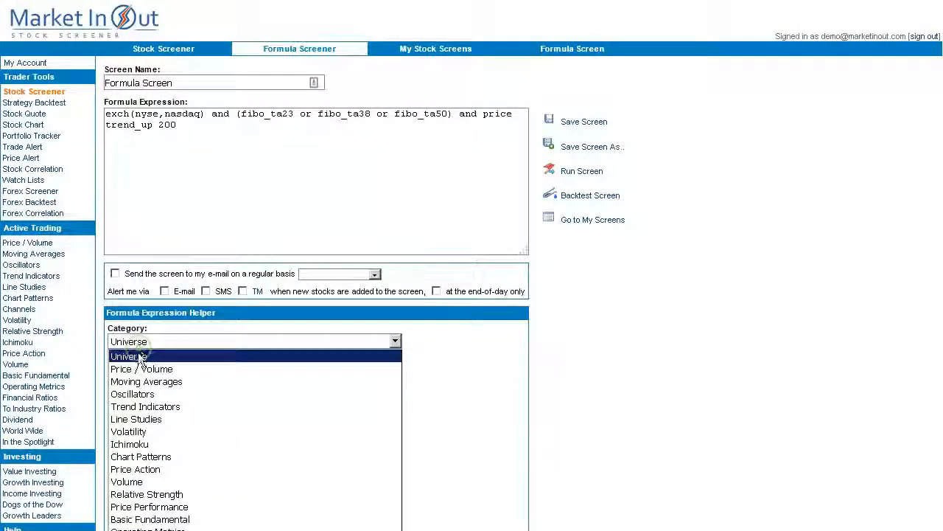
left_click(144, 456)
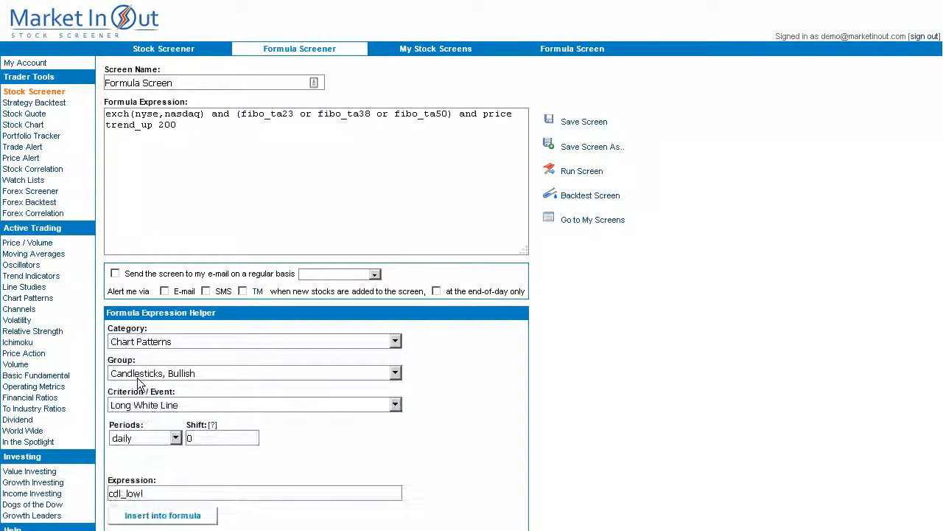
left_click(147, 374)
left_click(147, 400)
left_click(159, 405)
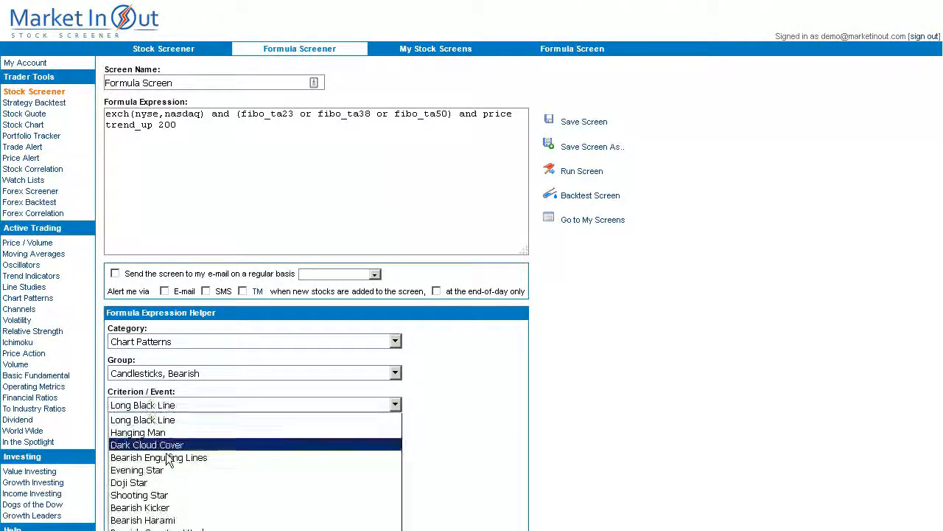
left_click(175, 520)
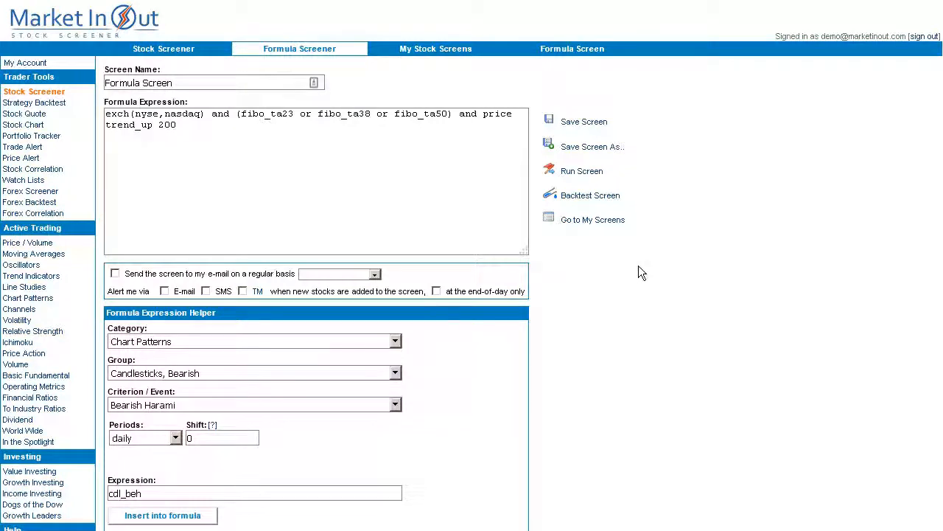
Start a new blank formula screen and name it Bearish Harami
left_click(33, 93)
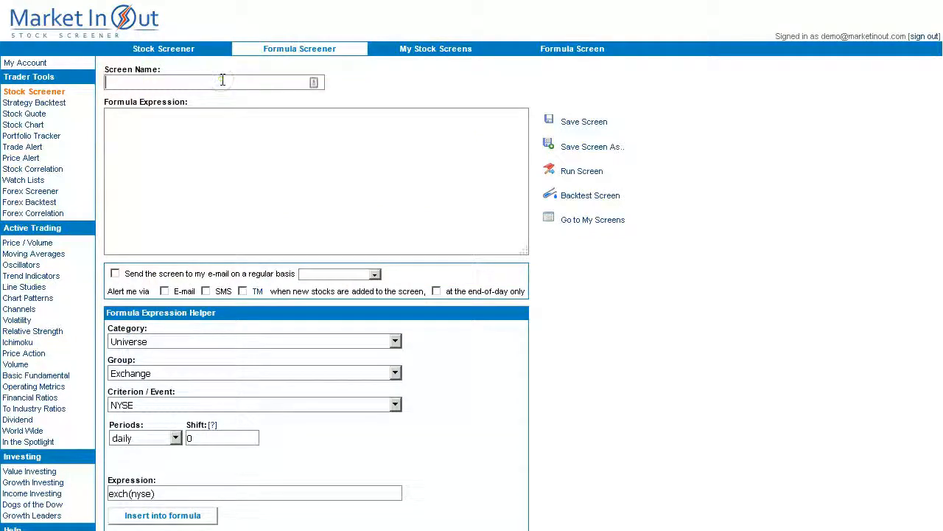
left_click(223, 79)
type("Bearish Harami")
Enter high[0] < close[1] as the first condition of the formula, followed by and
left_click(227, 175)
type("hi")
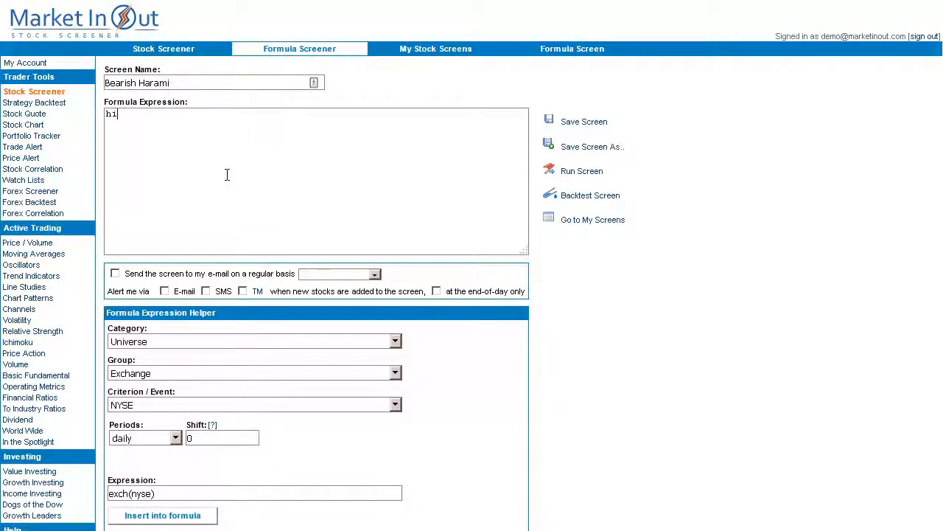
type("gh[0] < close[]")
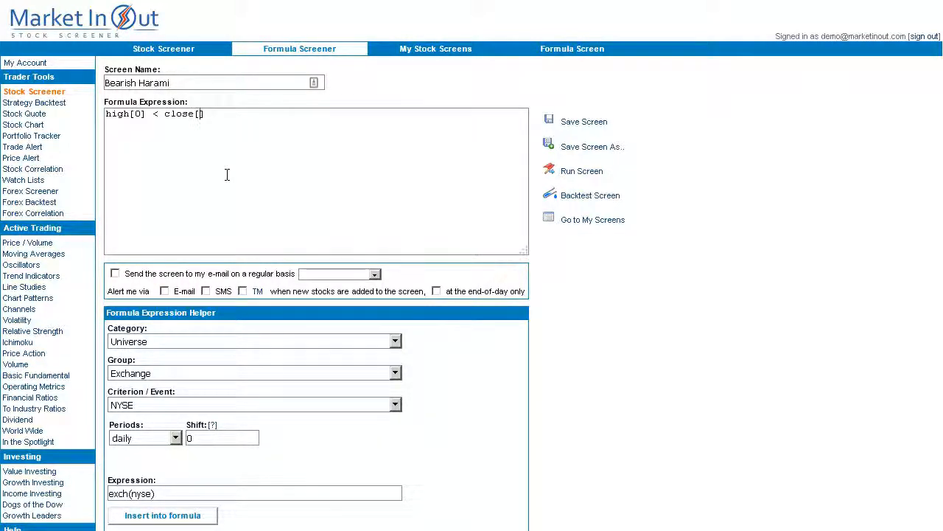
type("1")
key("Right")
type("and ")
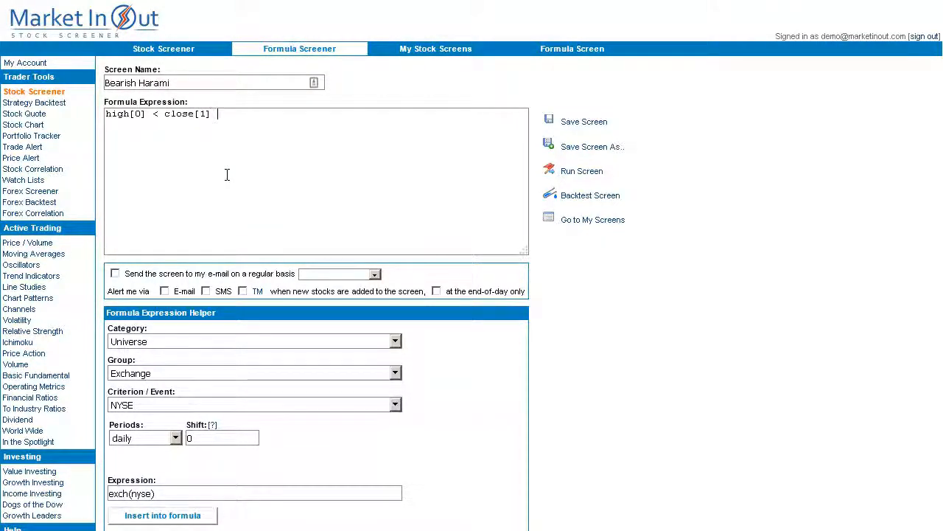
Write low[0] > open[1] as the second condition of the formula, followed by and
type("low[]")
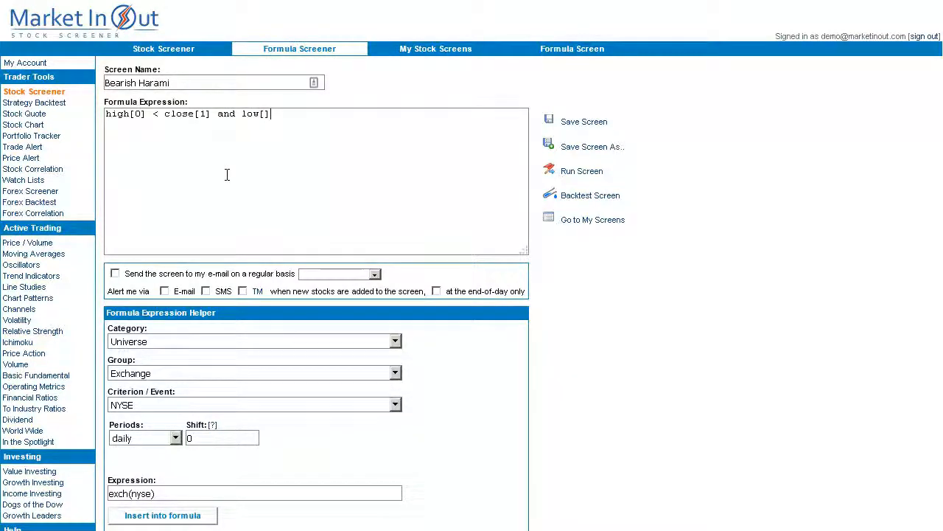
key("Left")
type("0")
key("Right")
type("> open[]")
key("Left")
type("1] and clos")
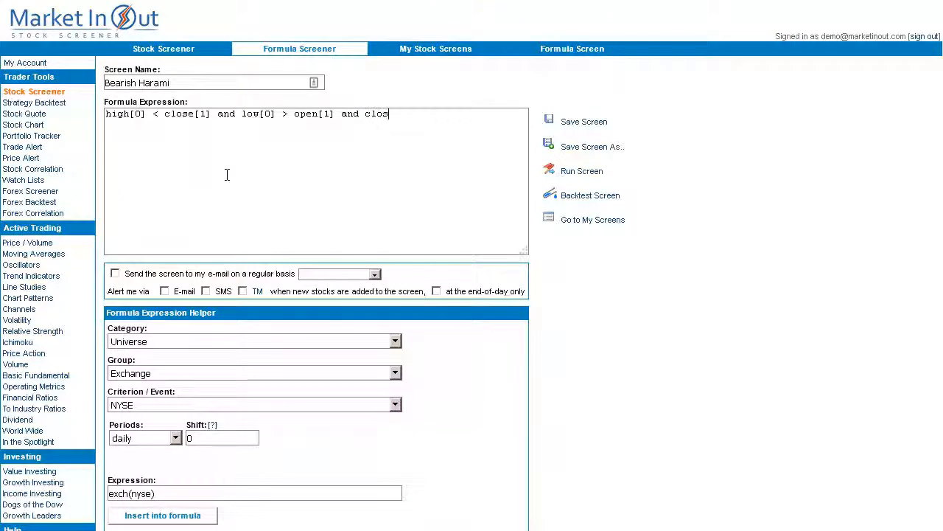
Complete the third condition of the formula as close[0] < open[0]
type("e[0]")
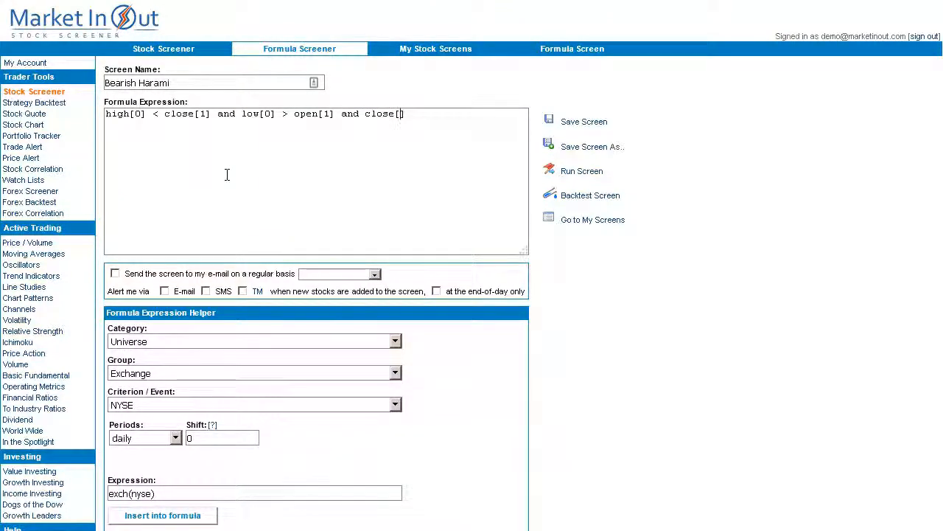
type(" < ")
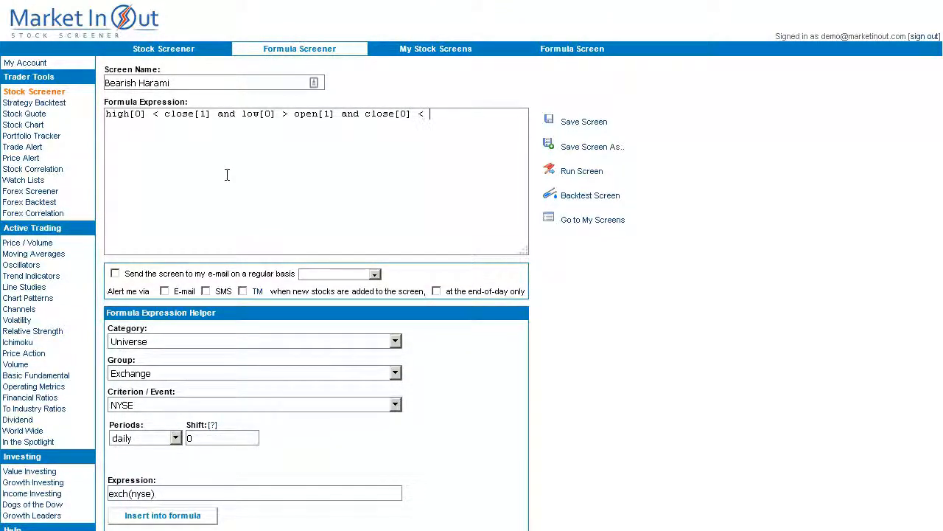
type("open[]")
key("Left")
Append the condition and close[1] > open[1] to the formula and run the screen
type("an")
type("d")
type("close")
type("[1]")
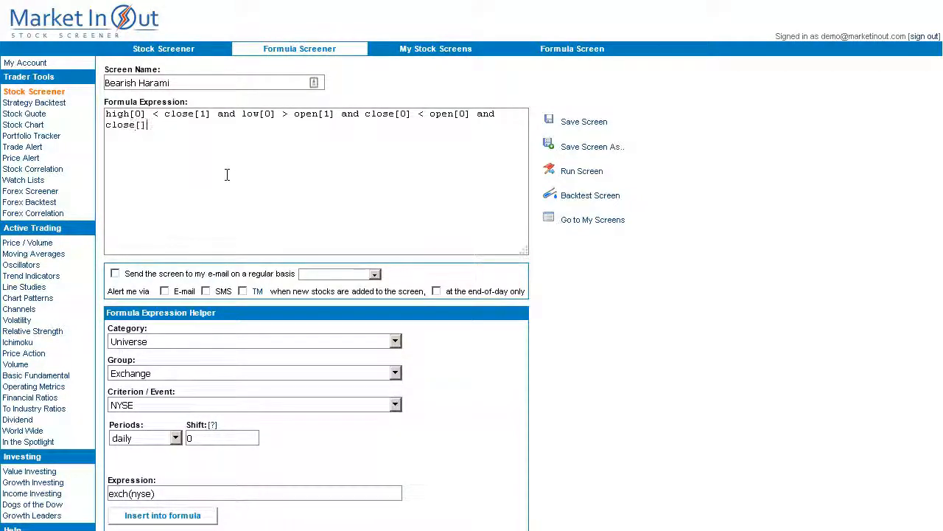
type(" > open[]")
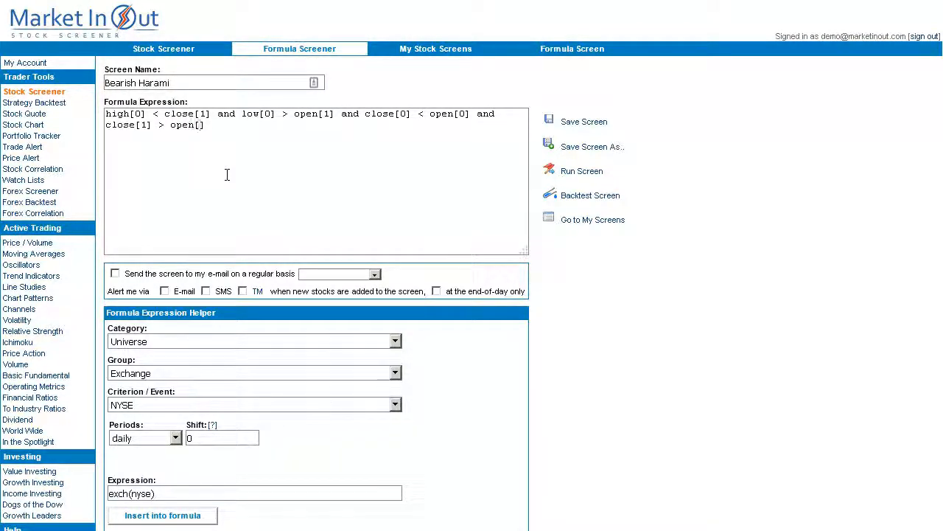
left_click(575, 173)
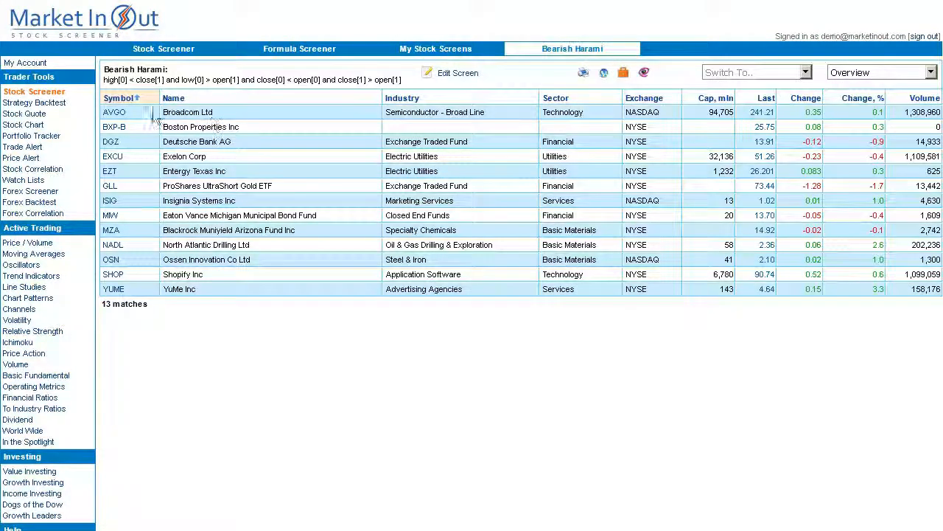
View the AVGO chart from the results over a one-month range, close it, and reopen the screen for editing
left_click(112, 112)
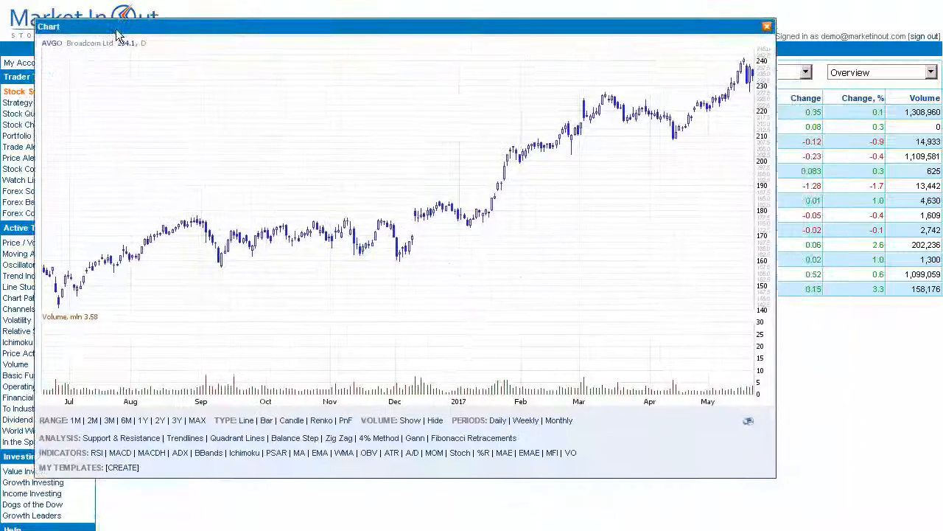
left_click(76, 420)
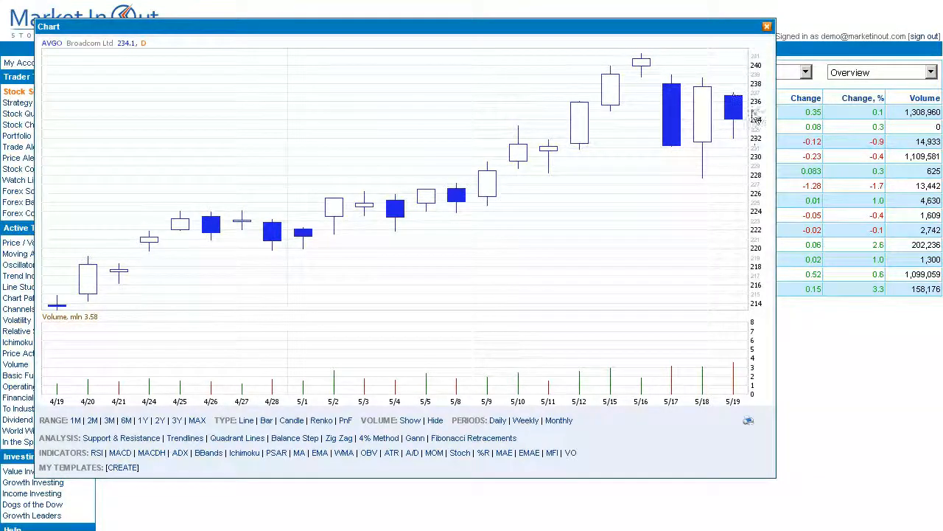
left_click(704, 134)
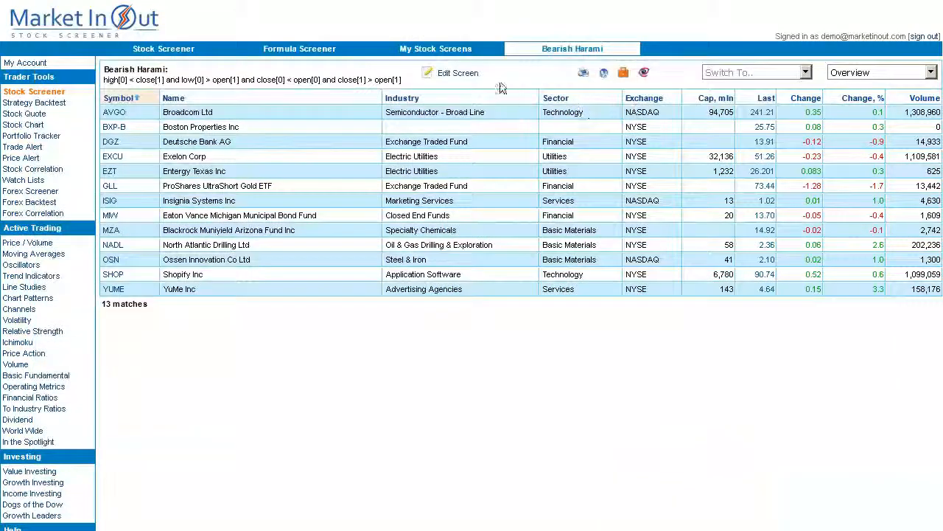
left_click(445, 74)
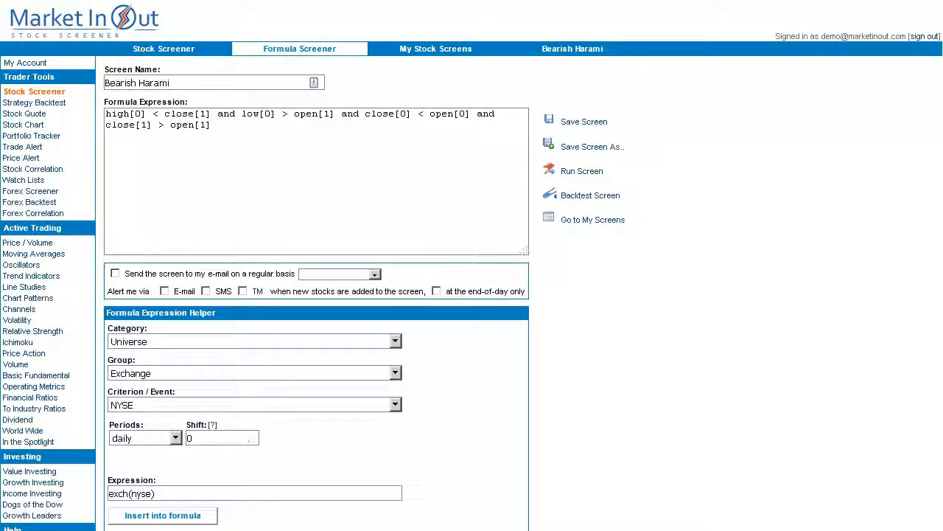
Examine the formula examples and their explanations below the expression helper
scroll(209, 483, "down", 3)
left_click(146, 432)
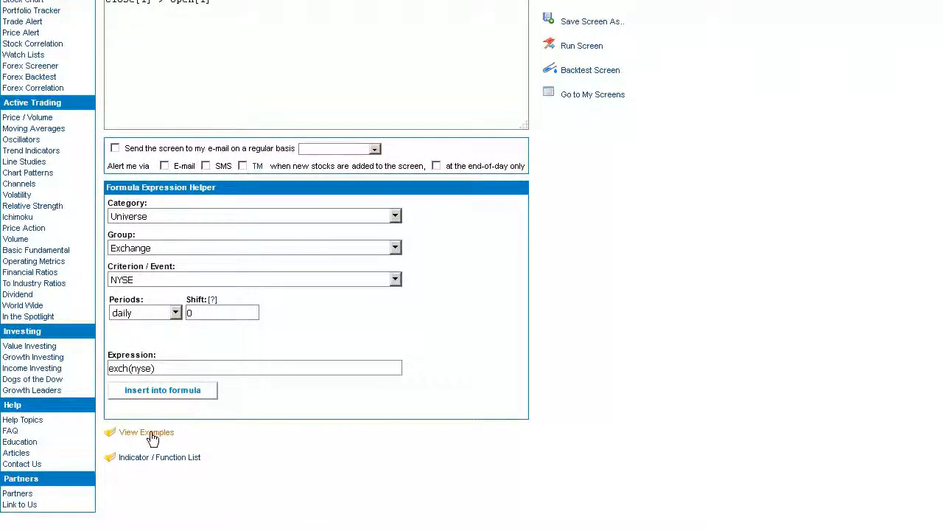
scroll(214, 398, "down", 10)
scroll(216, 395, "down", 2)
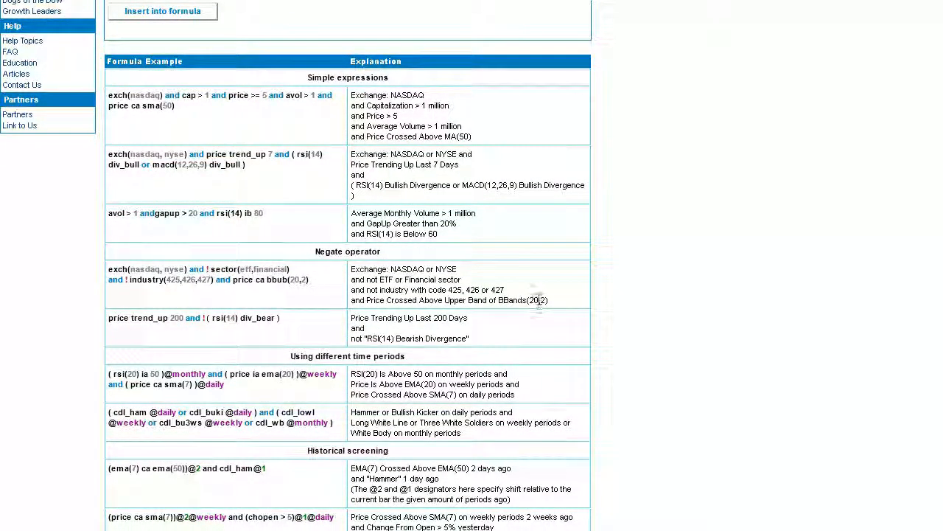
scroll(538, 299, "down", 2)
scroll(536, 297, "up", 5)
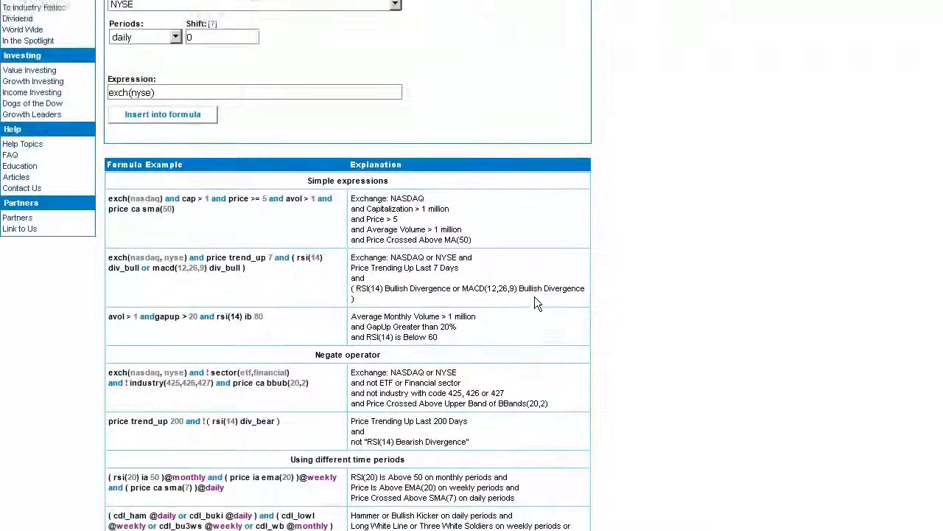
scroll(534, 296, "up", 10)
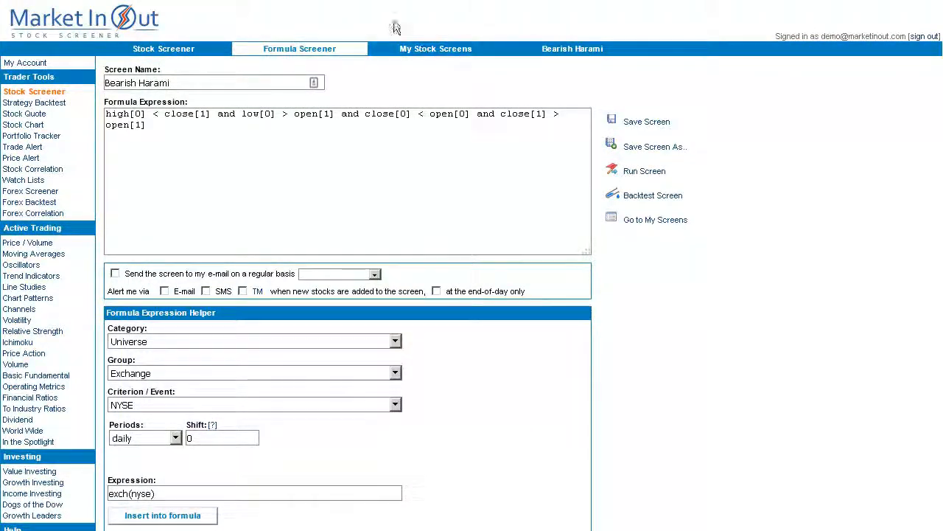
Open the saved MA Crossover screen for editing and convert its selection criteria to a formula
key("alt+Left")
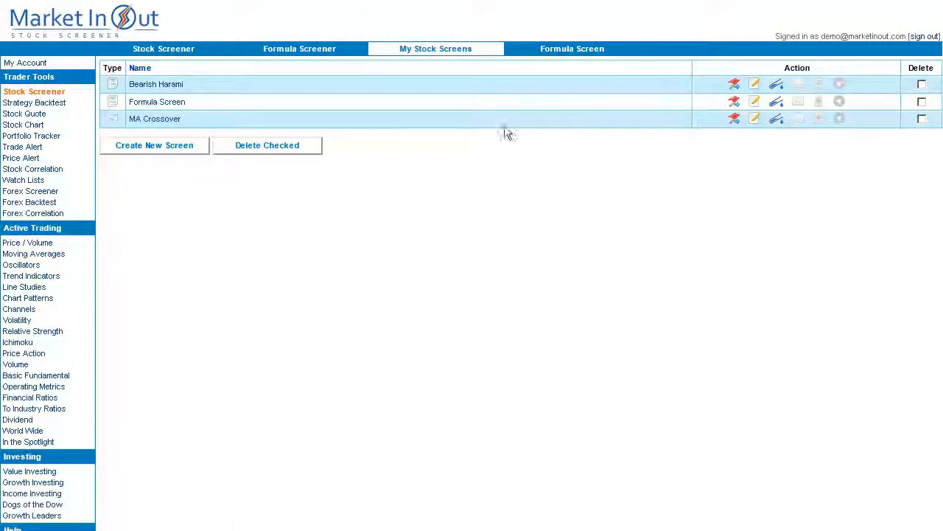
left_click(755, 120)
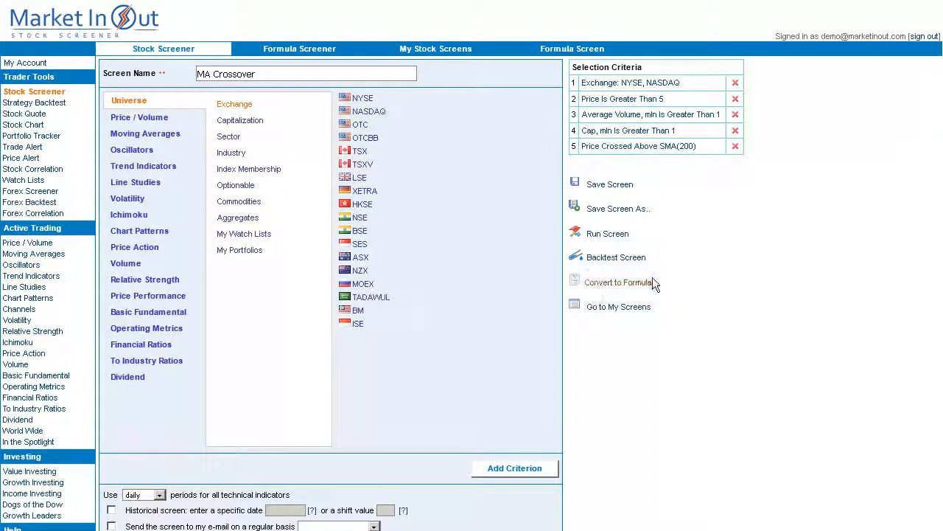
left_click(612, 282)
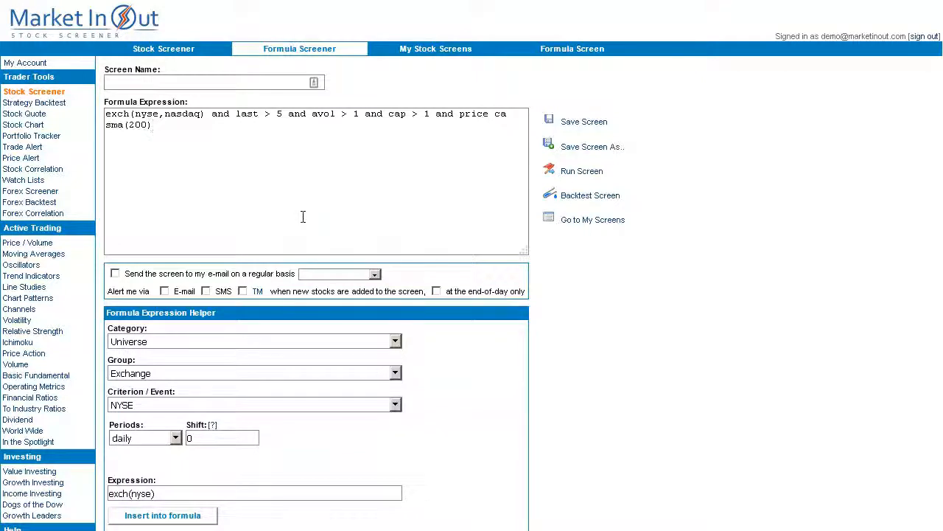
key("ctrl+a")
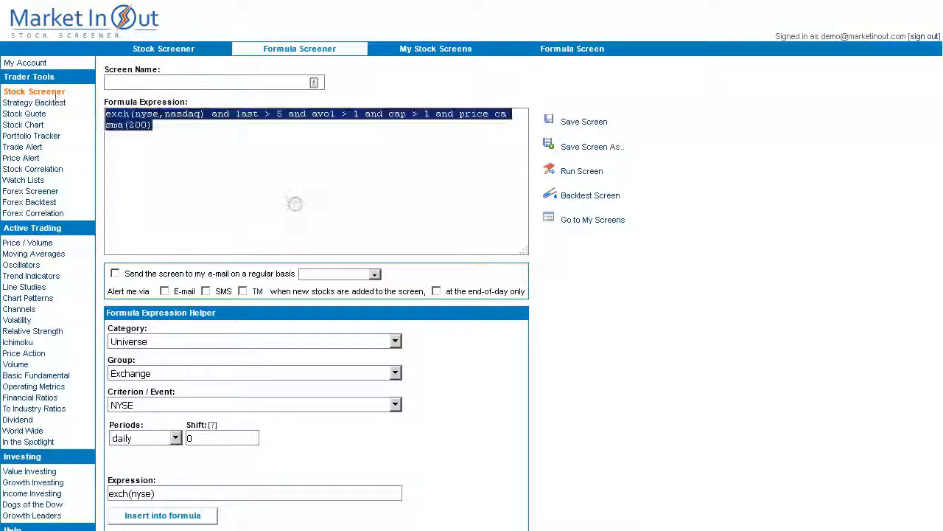
left_click(255, 167)
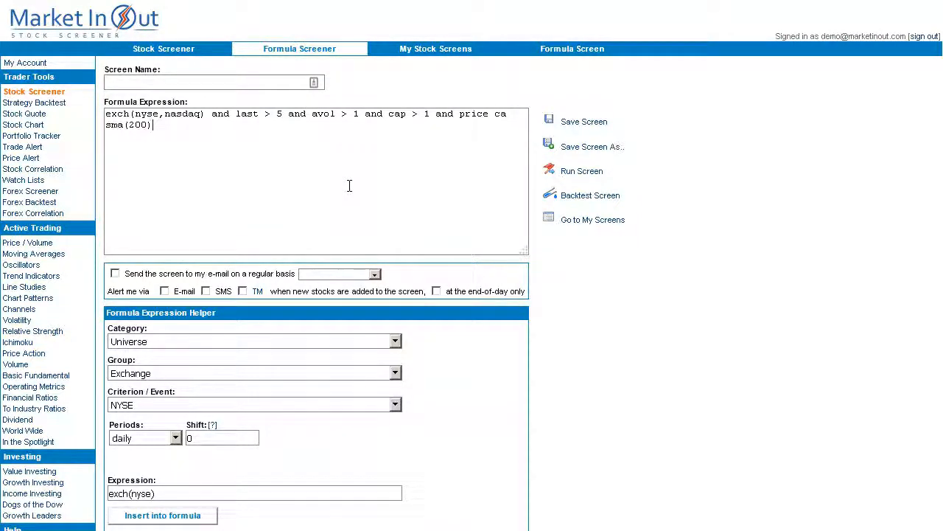
Backtest the saved Bearish Harami screen and review its results, equity graph and performed trades
left_click(431, 50)
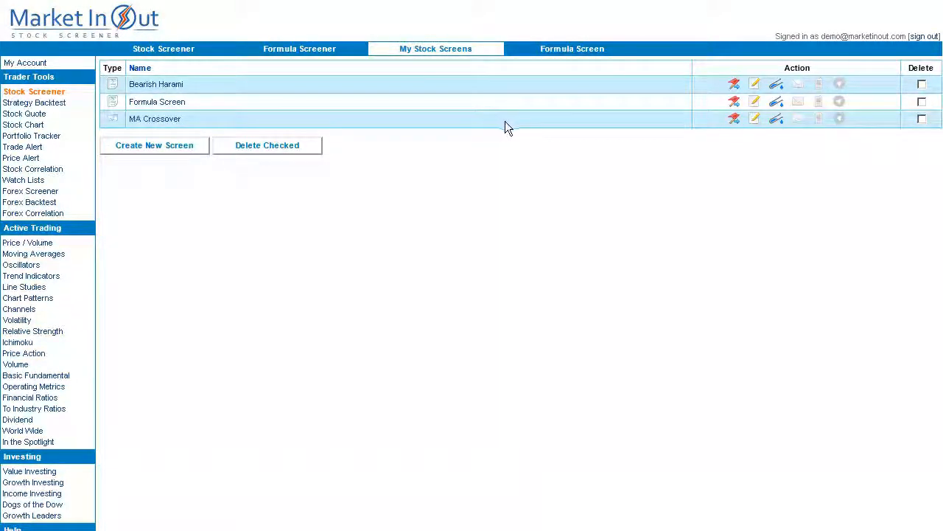
left_click(775, 86)
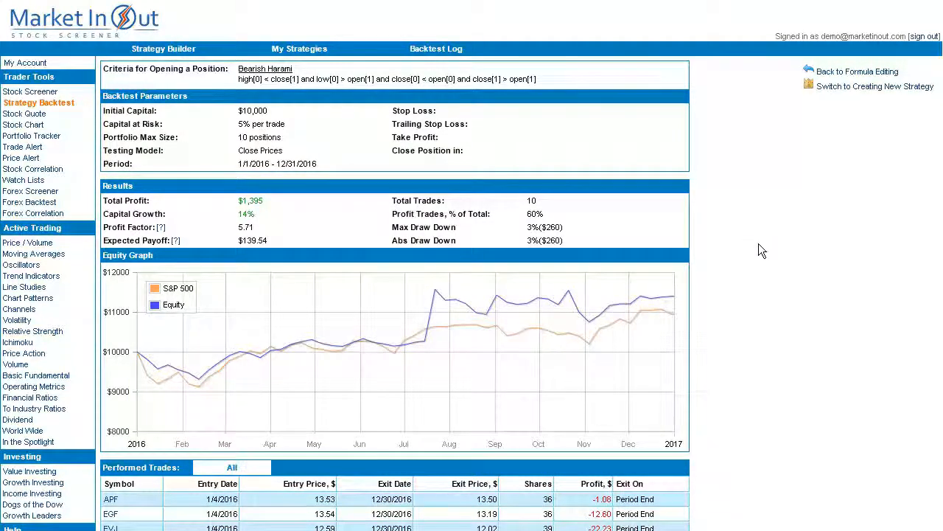
scroll(729, 267, "down", 3)
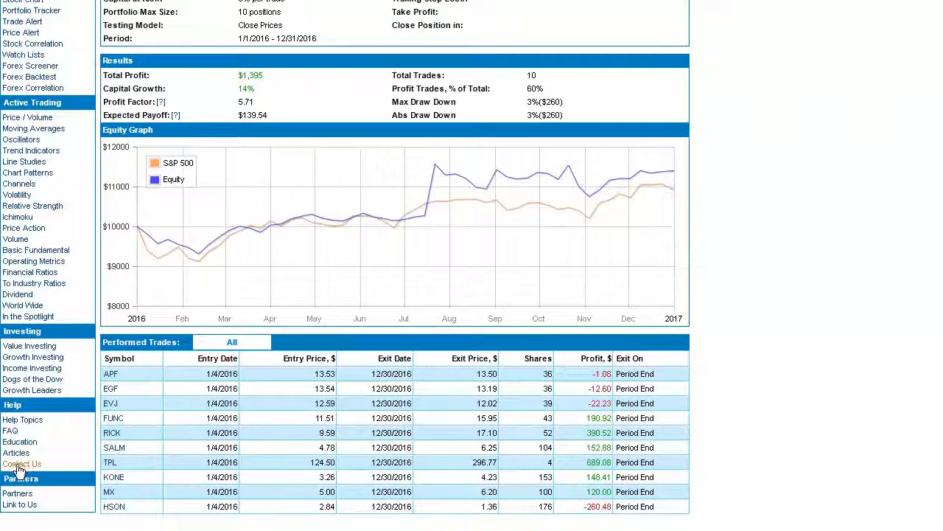
left_click(18, 466)
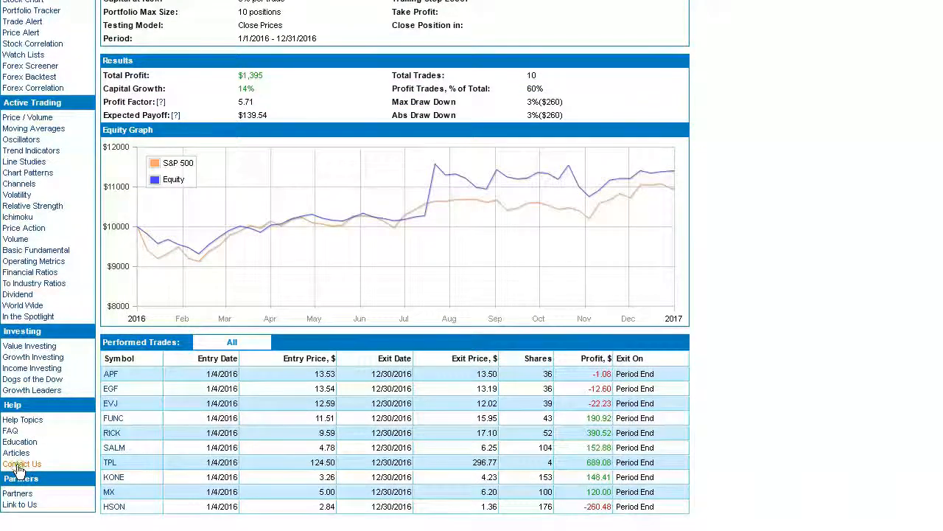